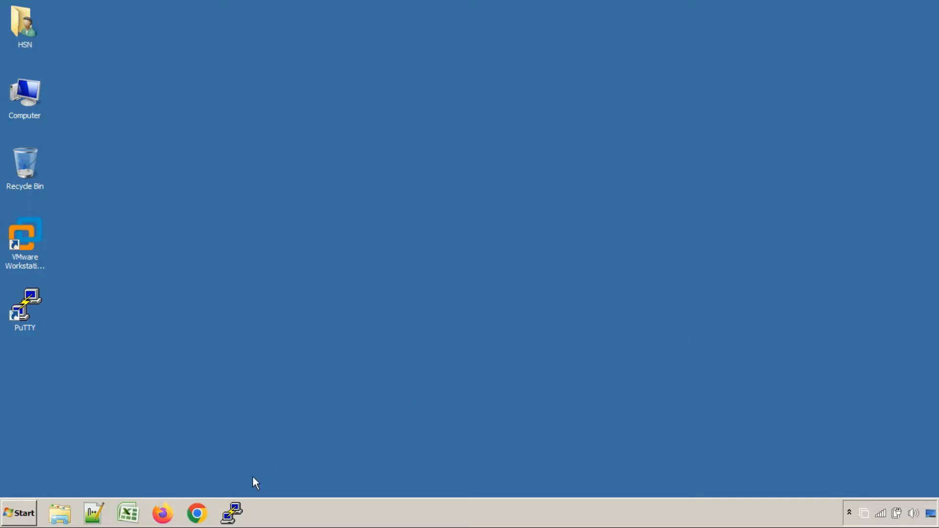
# Launch Chrome, search Google for "redhat" and open the official Red Hat website
pyautogui.click(197, 513)
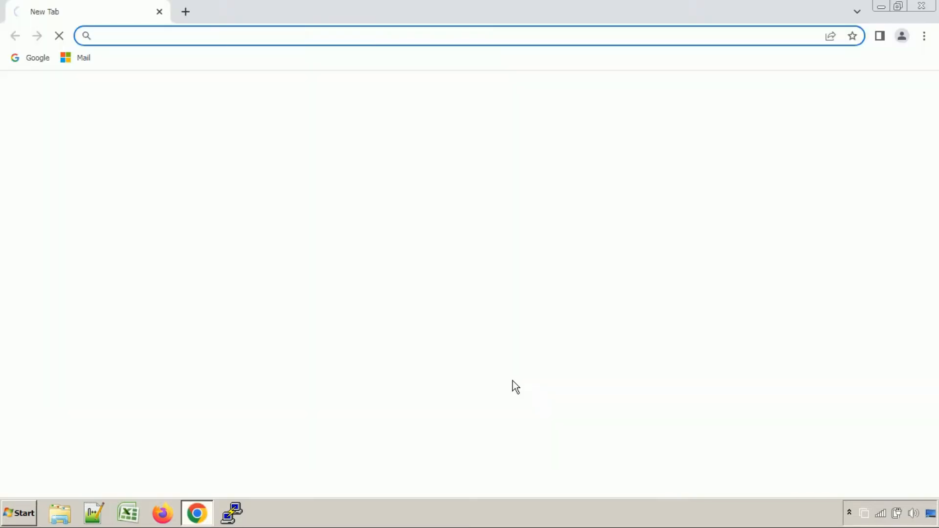
pyautogui.click(37, 64)
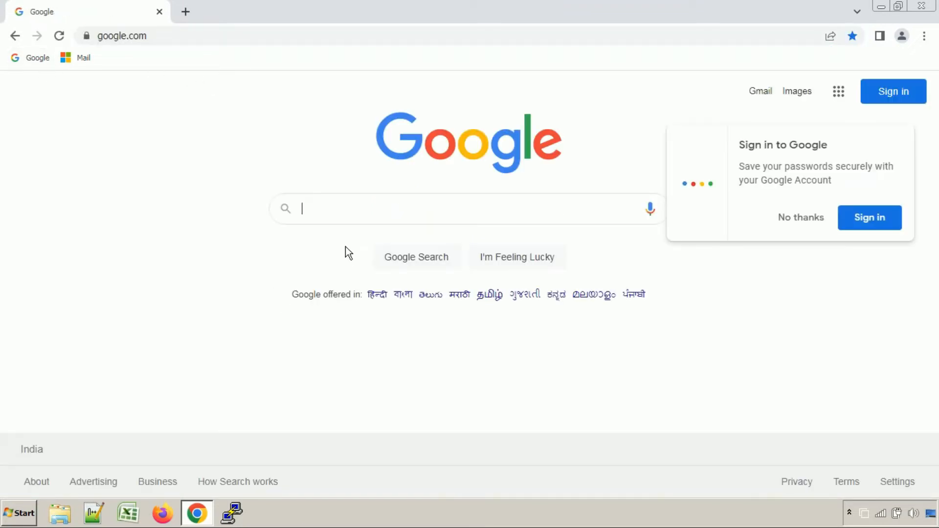
pyautogui.write('redhat')
pyautogui.press('Return')
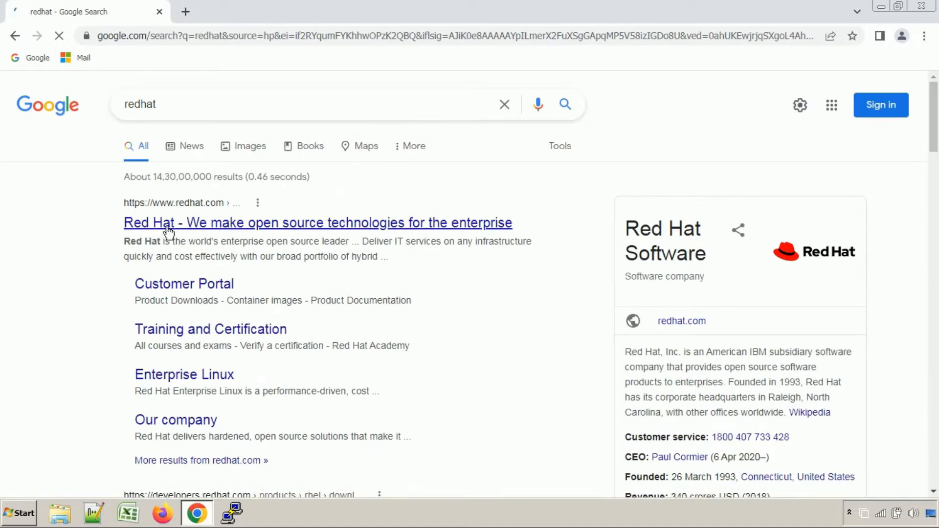
pyautogui.click(259, 230)
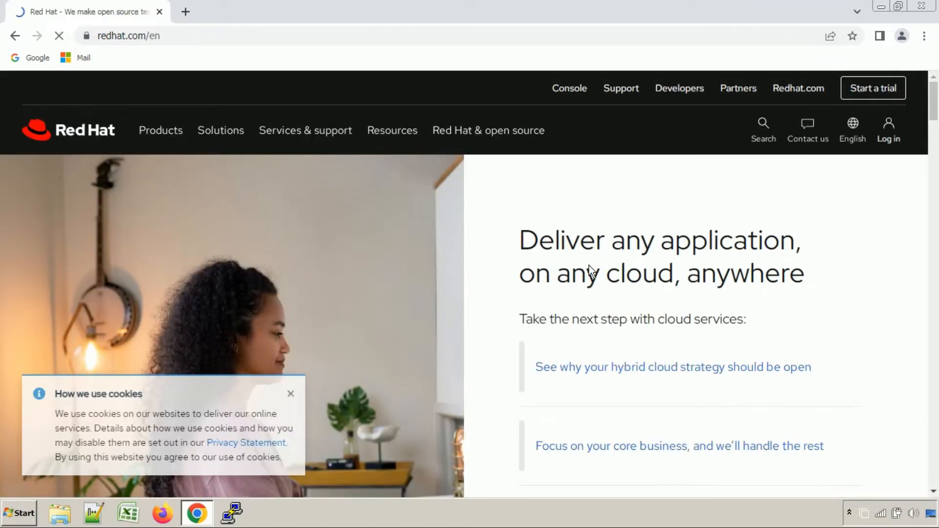
# View the Red Hat account login page and return to the Red Hat home page
pyautogui.click(899, 154)
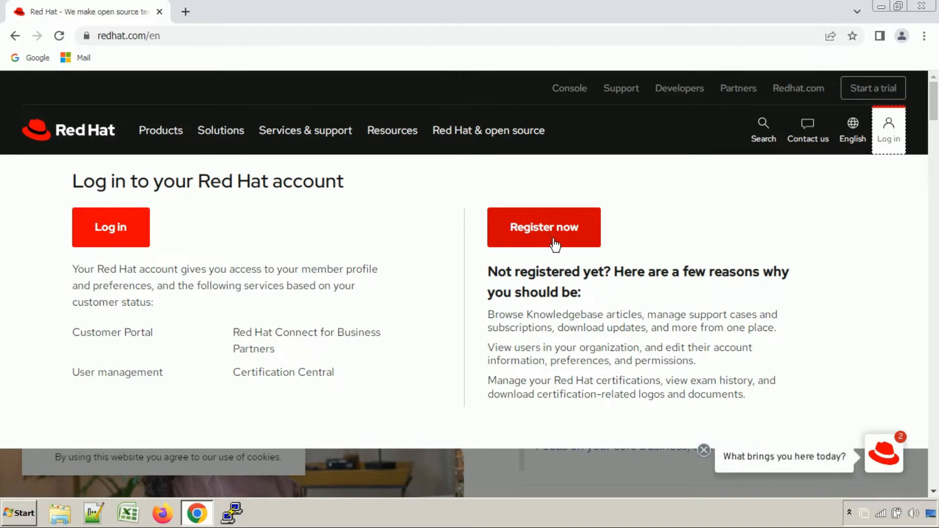
pyautogui.click(124, 236)
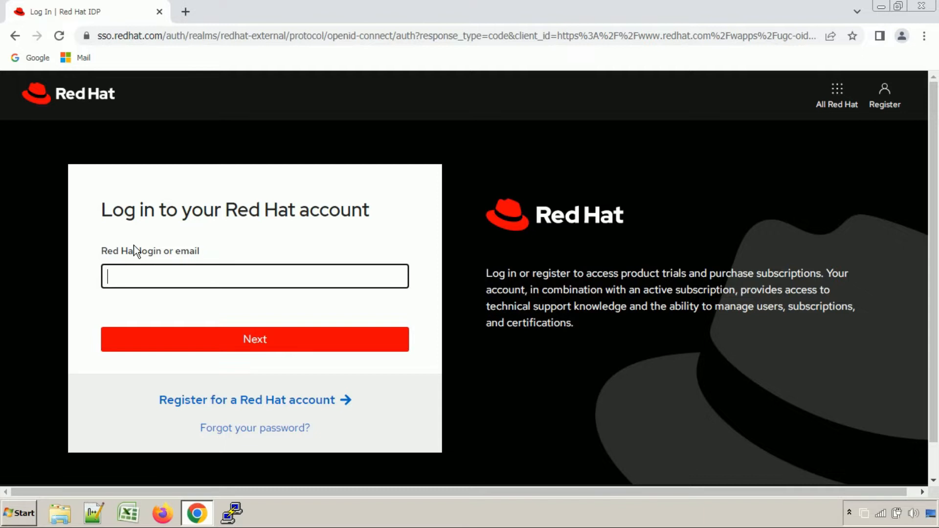
pyautogui.click(25, 40)
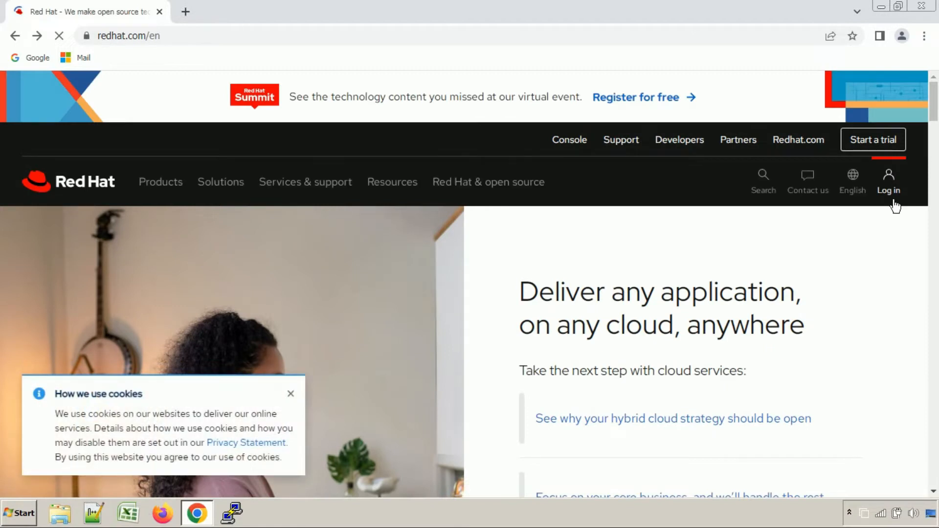
# Open the Red Hat account registration form, examine its account type, login, personal and company fields, and return to the home page
pyautogui.click(895, 205)
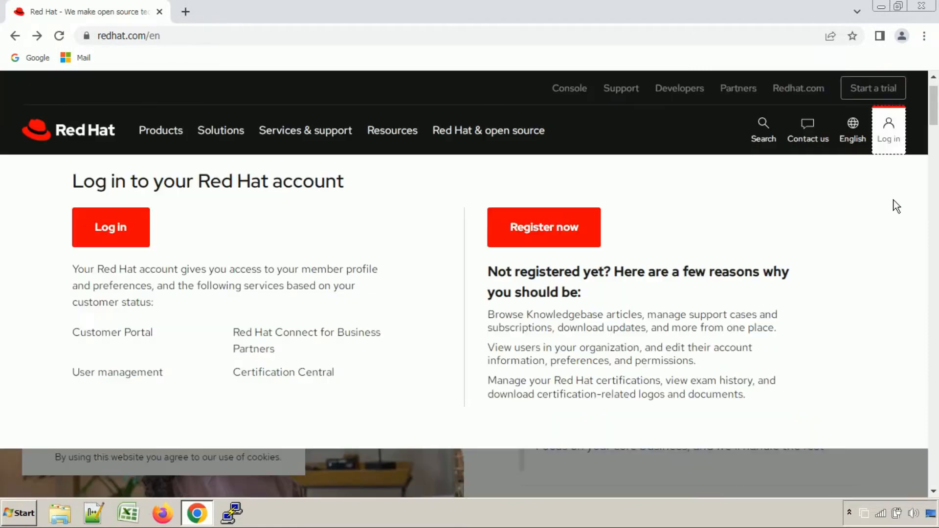
pyautogui.click(581, 246)
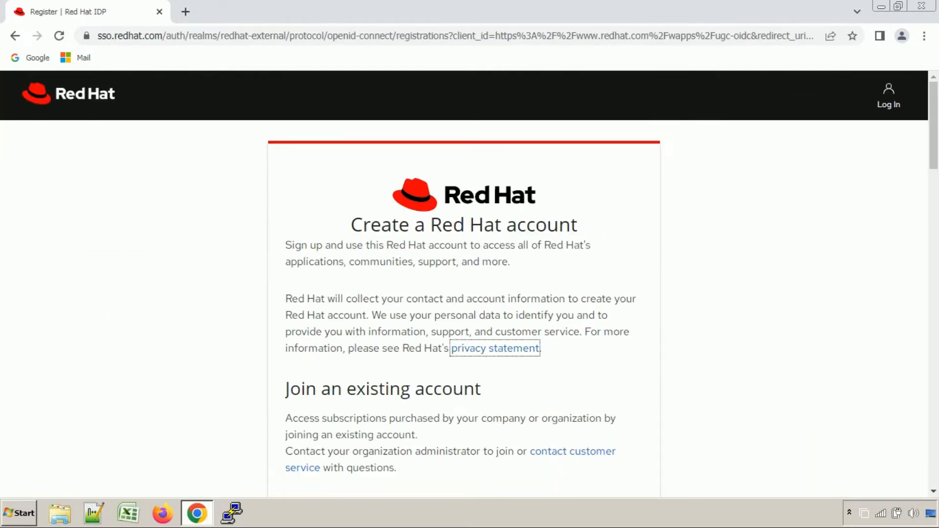
pyautogui.scroll(-7, 431, 313)
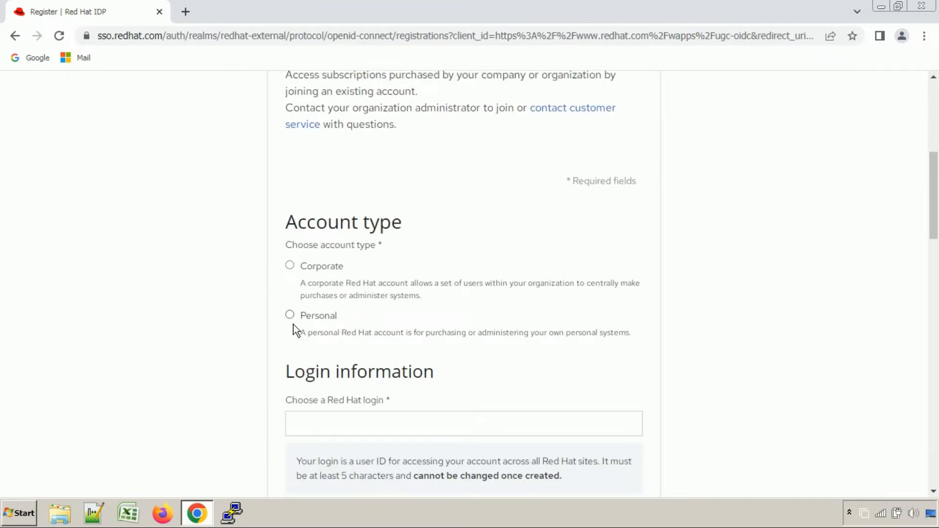
pyautogui.scroll(-4, 254, 323)
pyautogui.scroll(-6, 255, 317)
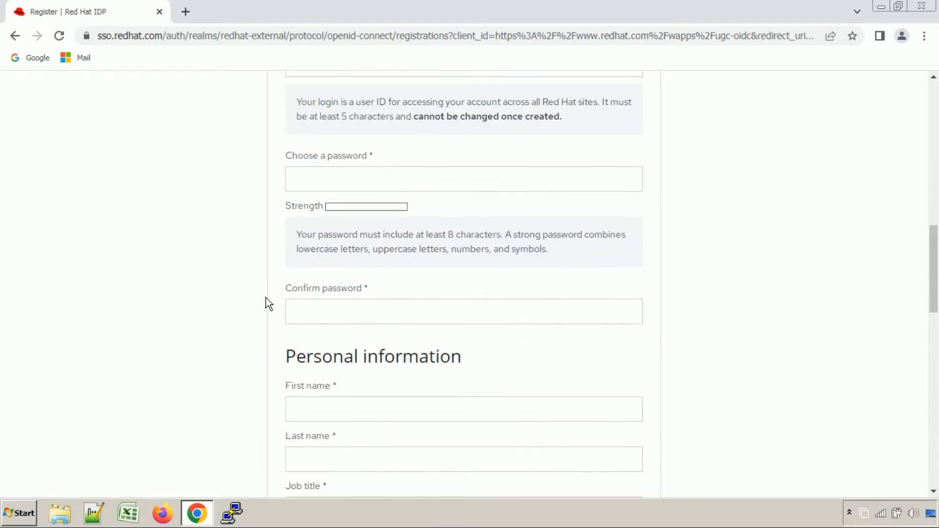
pyautogui.scroll(-4, 464, 283)
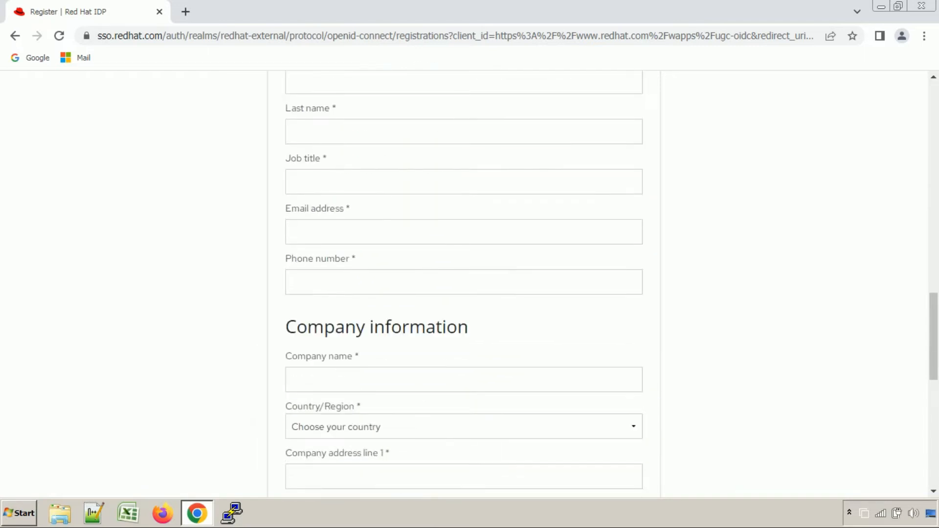
pyautogui.scroll(-4, 95, 248)
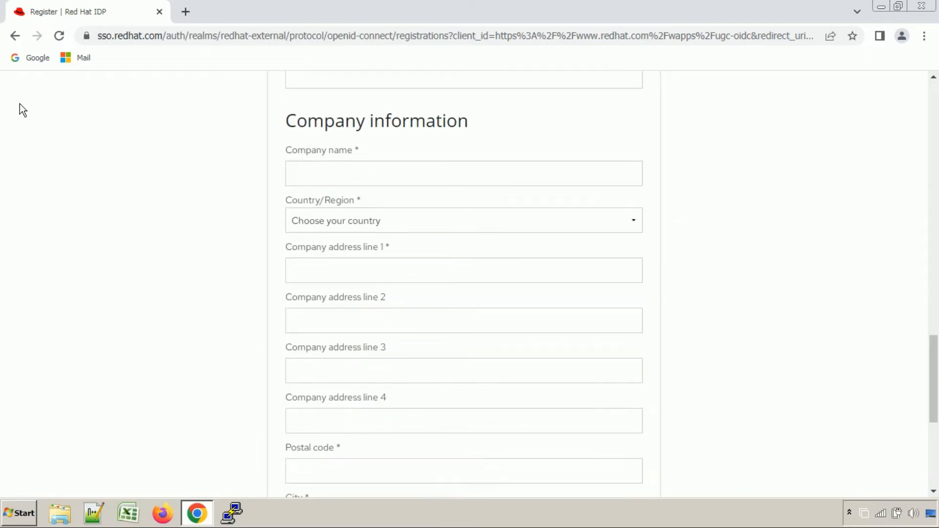
pyautogui.click(15, 36)
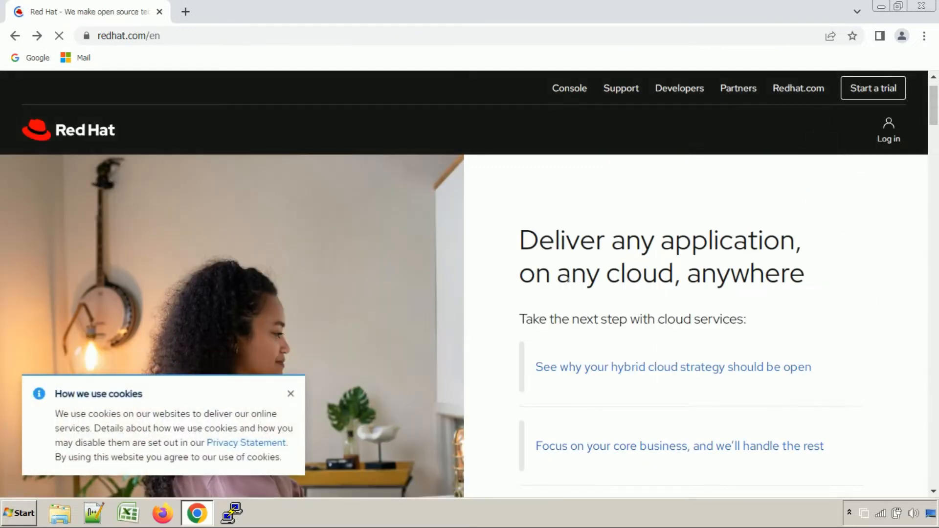
# Open the Red Hat product trial center and read the trial details for Red Hat Enterprise Linux Server
pyautogui.click(879, 103)
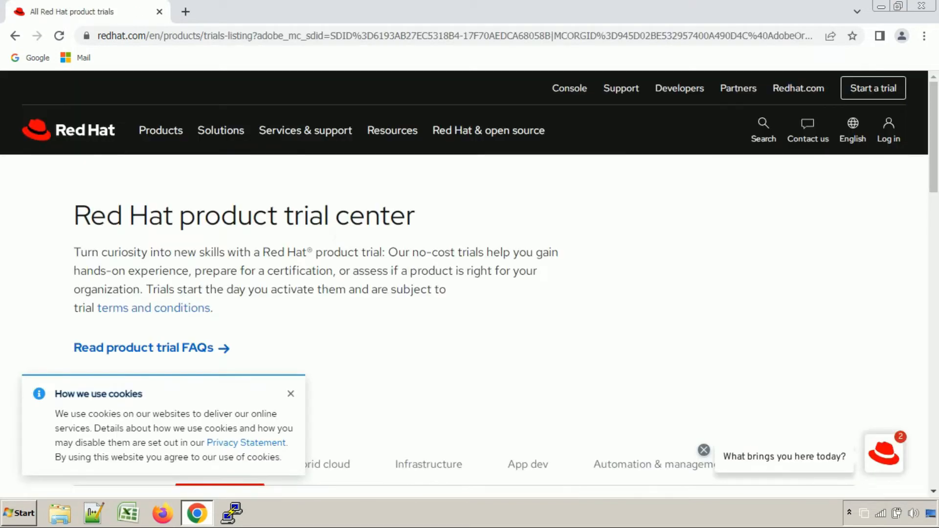
pyautogui.scroll(-6, 412, 239)
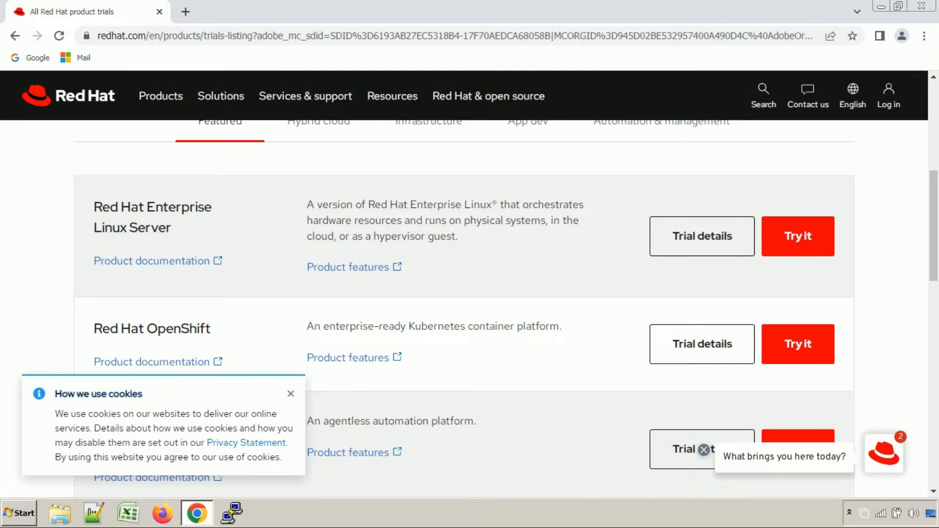
pyautogui.click(712, 251)
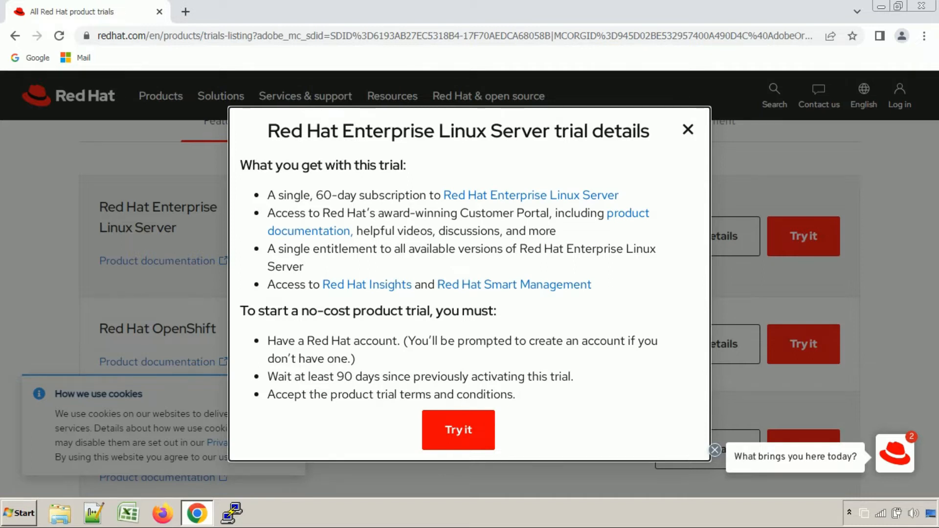
pyautogui.click(693, 135)
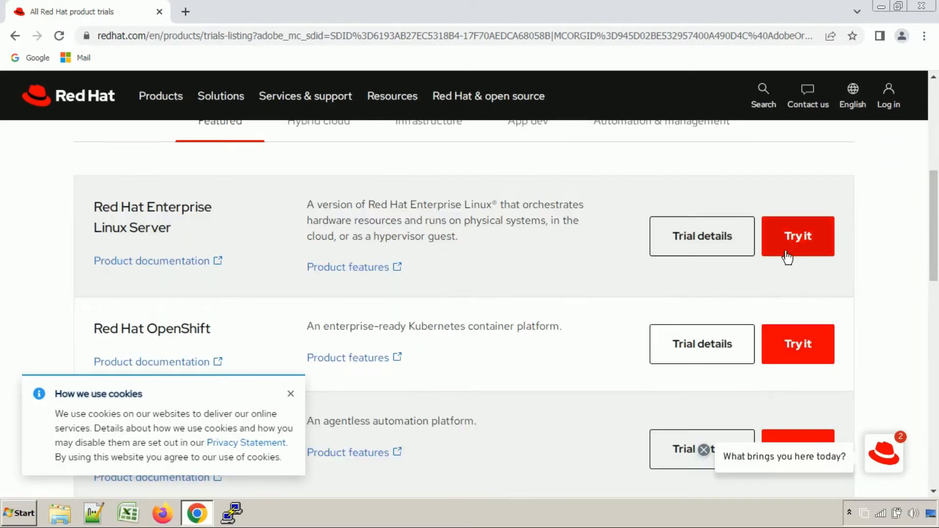
# Start the Red Hat Enterprise Linux Server trial and review the sign-in options on its login page
pyautogui.click(815, 258)
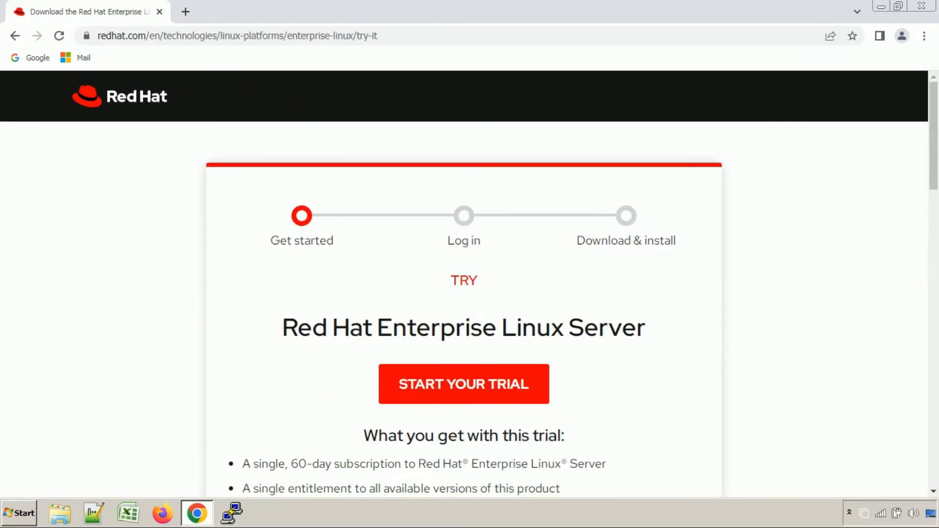
pyautogui.click(493, 400)
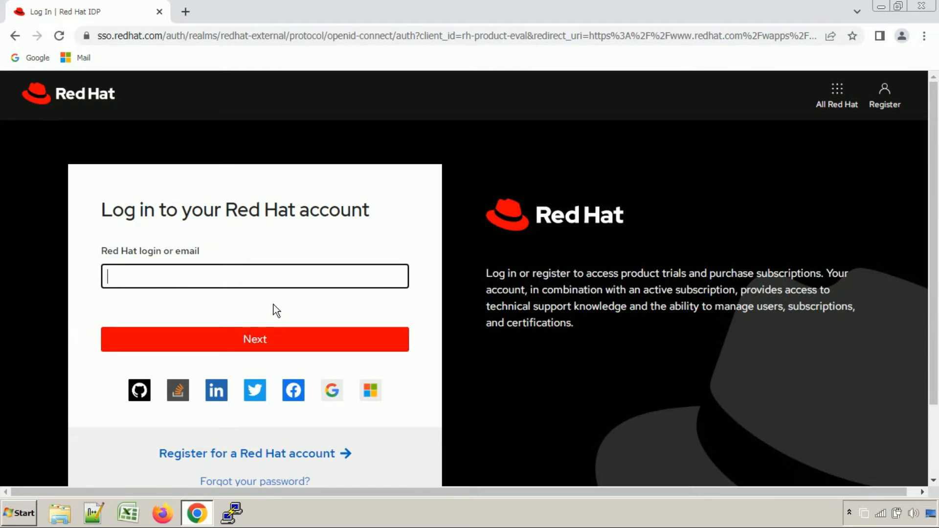
pyautogui.scroll(-2, 272, 313)
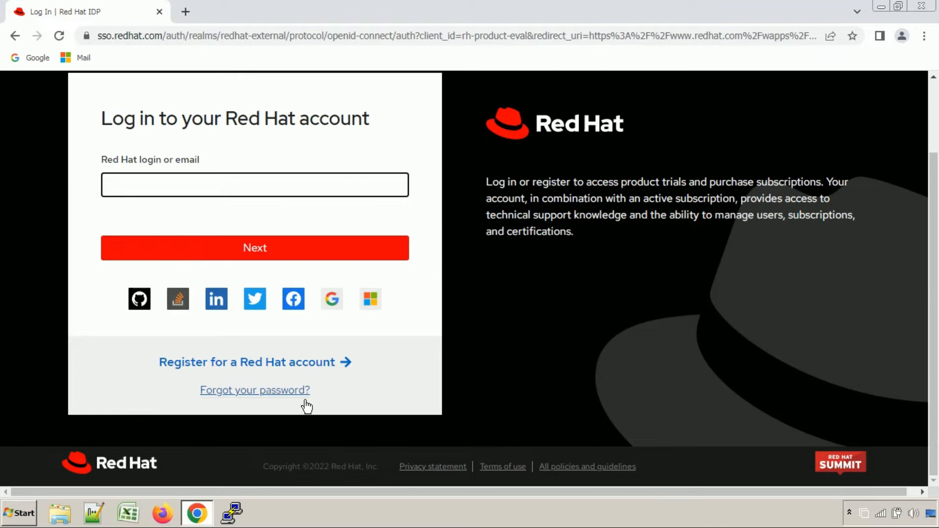
pyautogui.scroll(2, 104, 343)
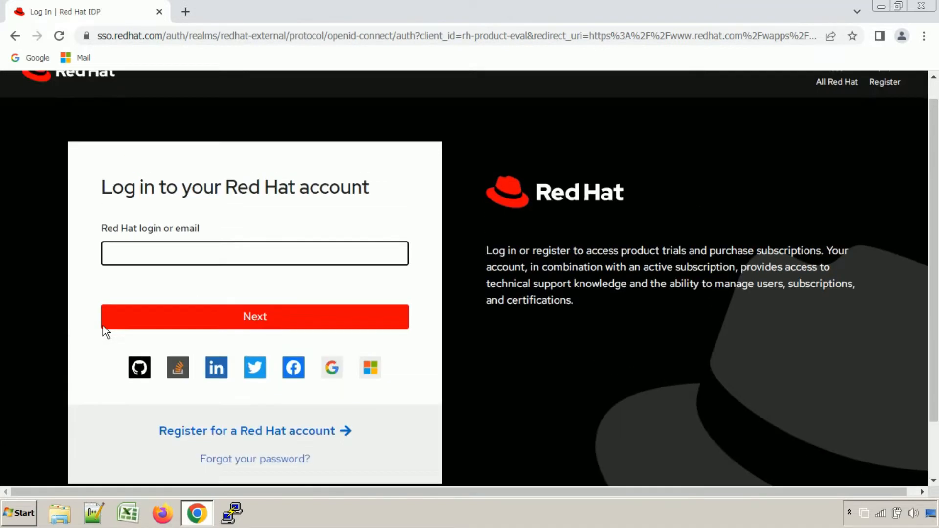
# Examine the required fields of the trial's account registration form and go back to the login page
pyautogui.click(271, 459)
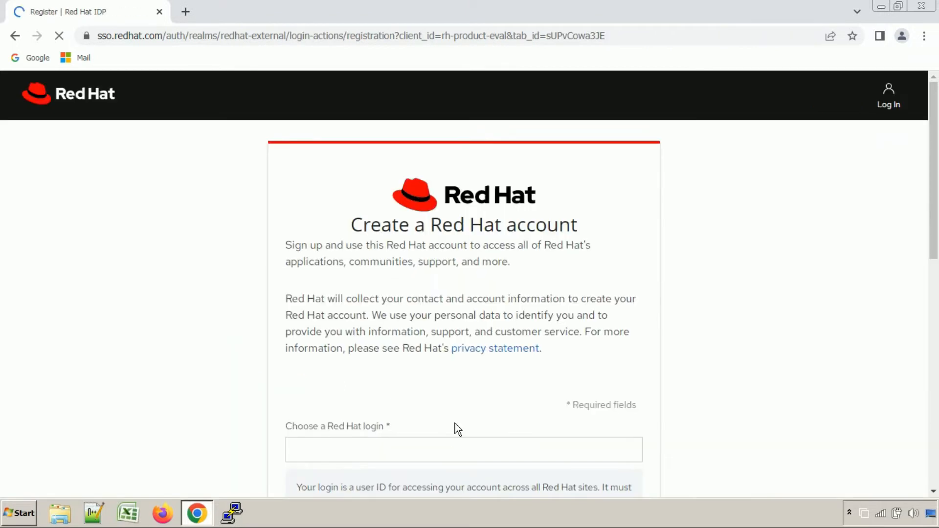
pyautogui.scroll(-3, 389, 350)
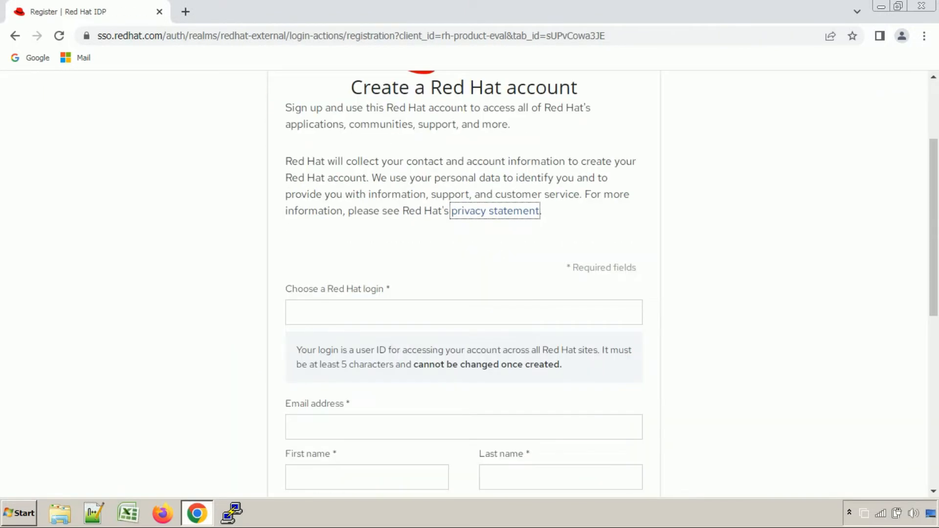
pyautogui.scroll(-2, 354, 314)
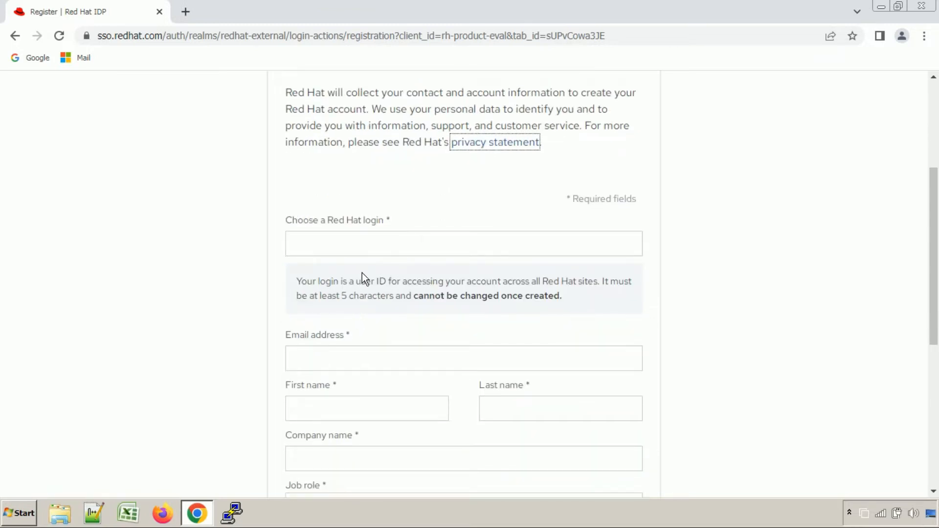
pyautogui.scroll(-2, 361, 278)
pyautogui.scroll(-4, 464, 284)
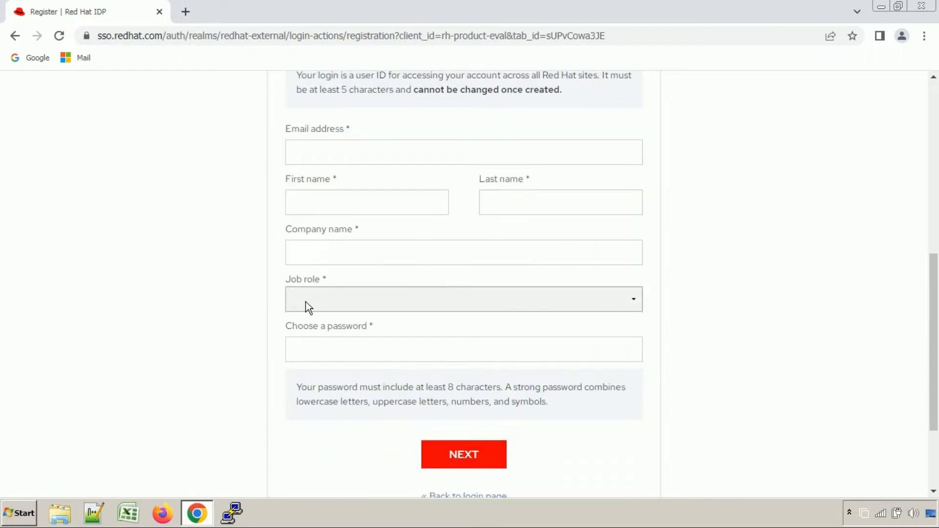
pyautogui.scroll(-4, 224, 324)
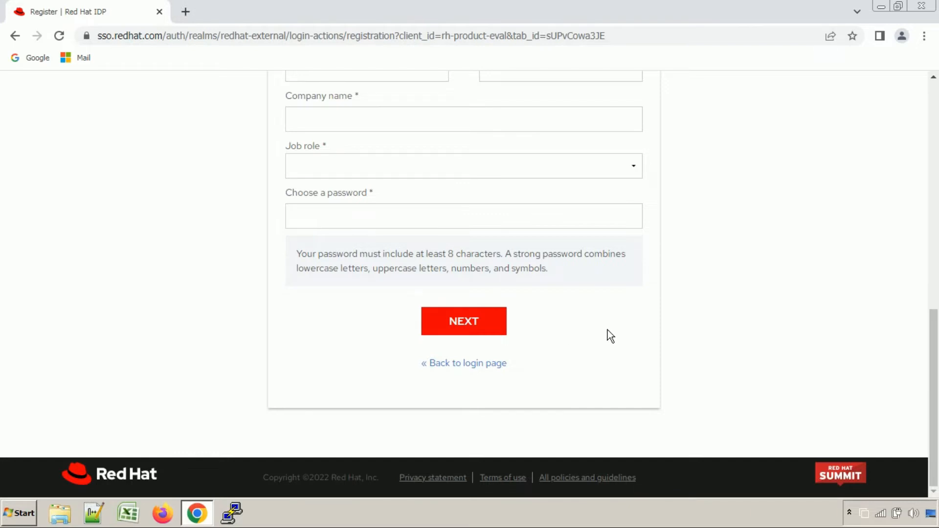
pyautogui.scroll(6, 608, 330)
pyautogui.scroll(-4, 606, 363)
pyautogui.click(459, 434)
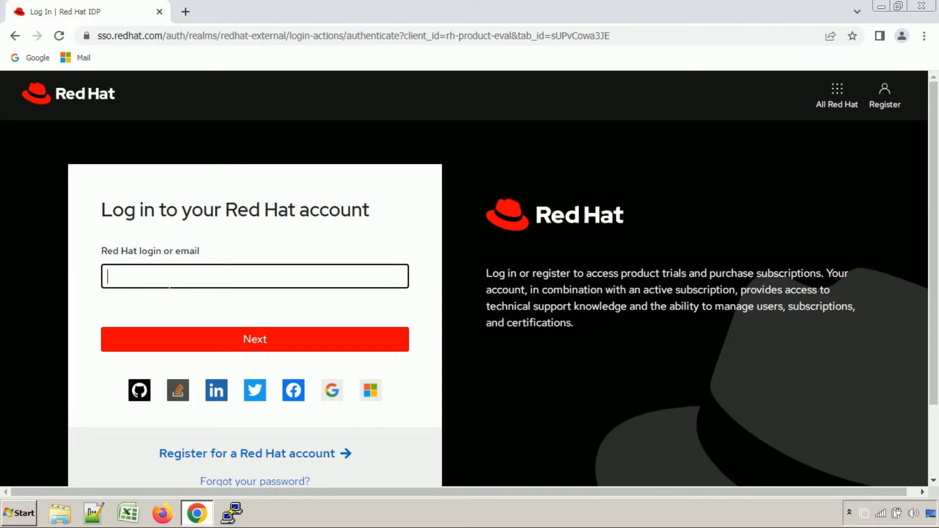
# Log in to the Red Hat account with the account login and password, and look through the page that opens
pyautogui.write('XXXXXXXXXX')
pyautogui.click(203, 342)
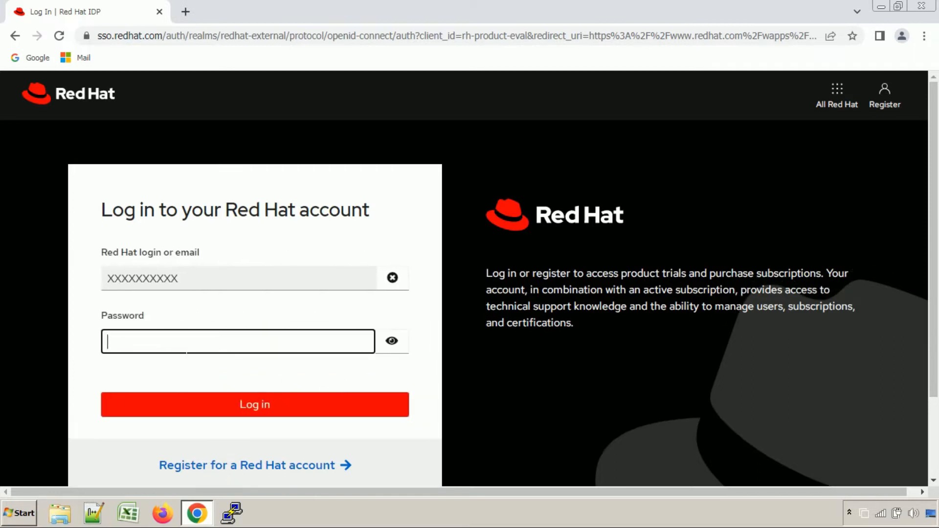
pyautogui.write('*****************')
pyautogui.click(270, 416)
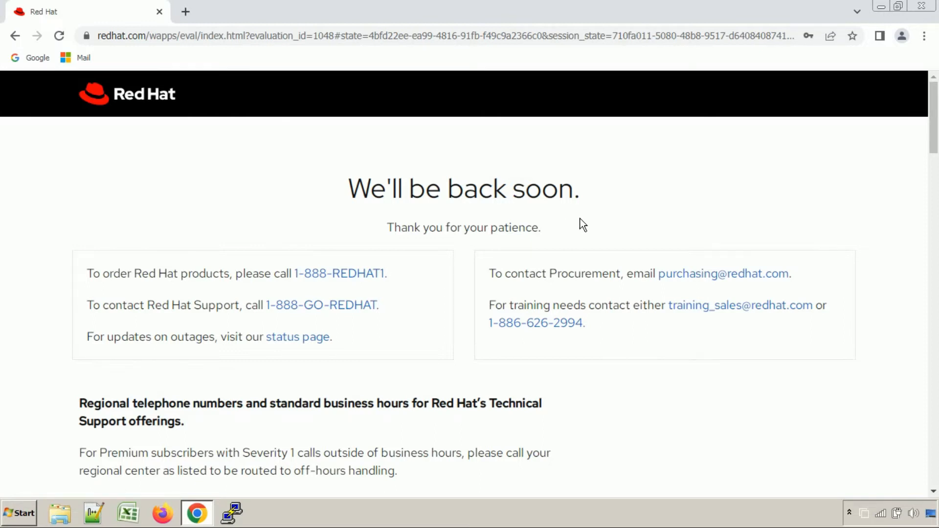
pyautogui.scroll(-8, 591, 247)
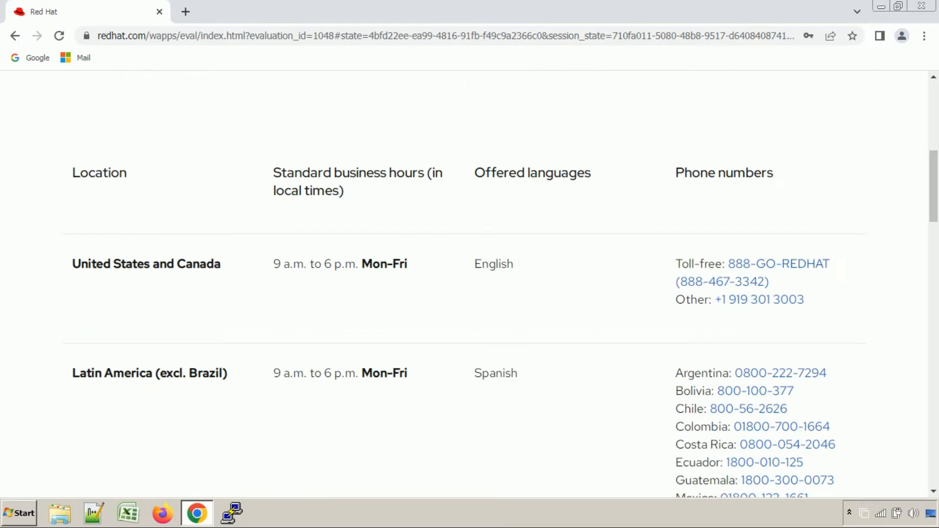
pyautogui.scroll(8, 521, 293)
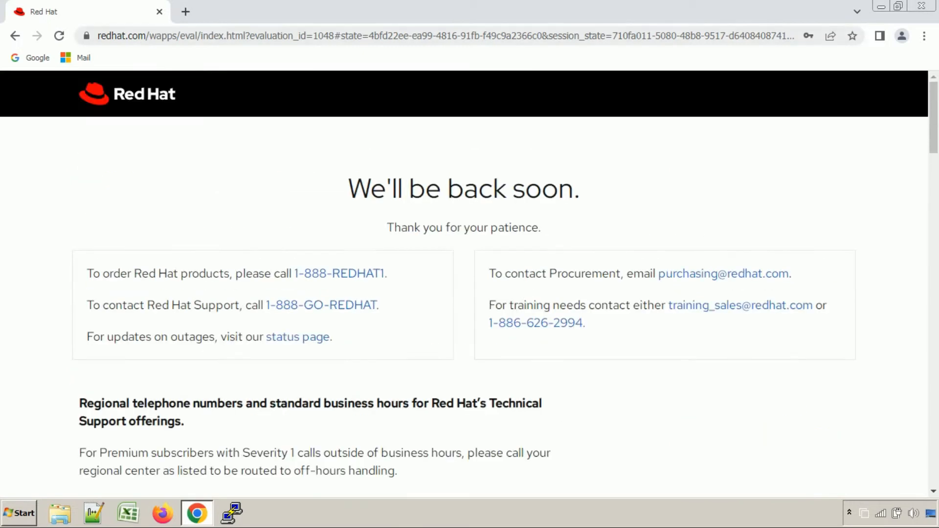
# Search the web for "redhat download" in a new tab and open the Customer Portal's Software & Download Center
pyautogui.click(198, 21)
pyautogui.write('redh')
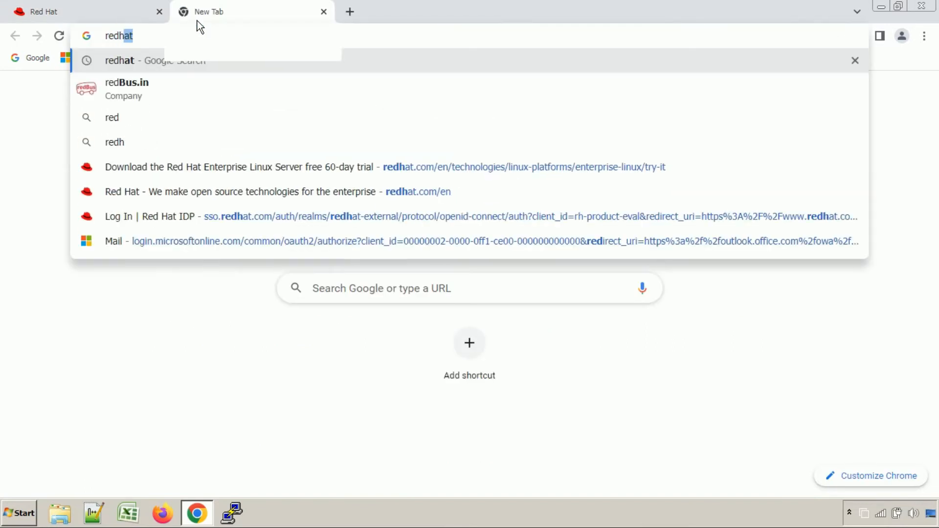
pyautogui.write('at download')
pyautogui.press('Return')
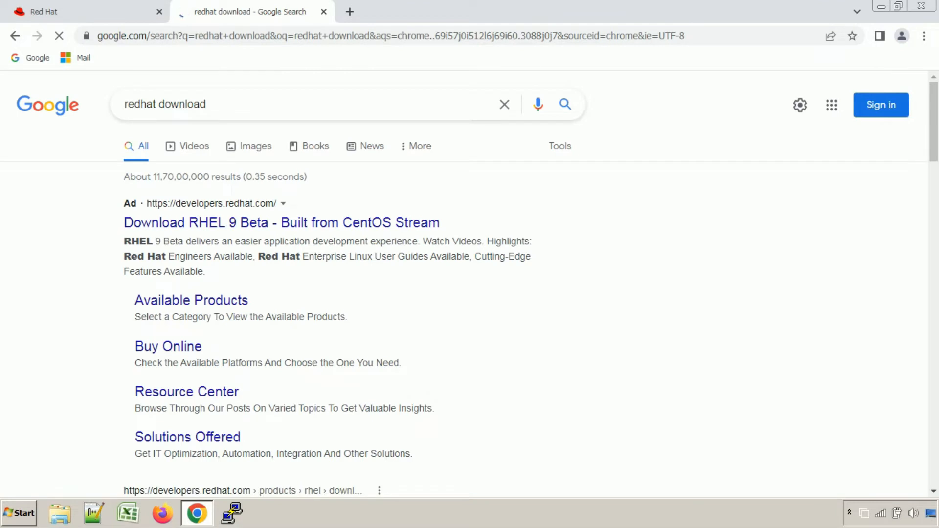
pyautogui.scroll(-5, 224, 356)
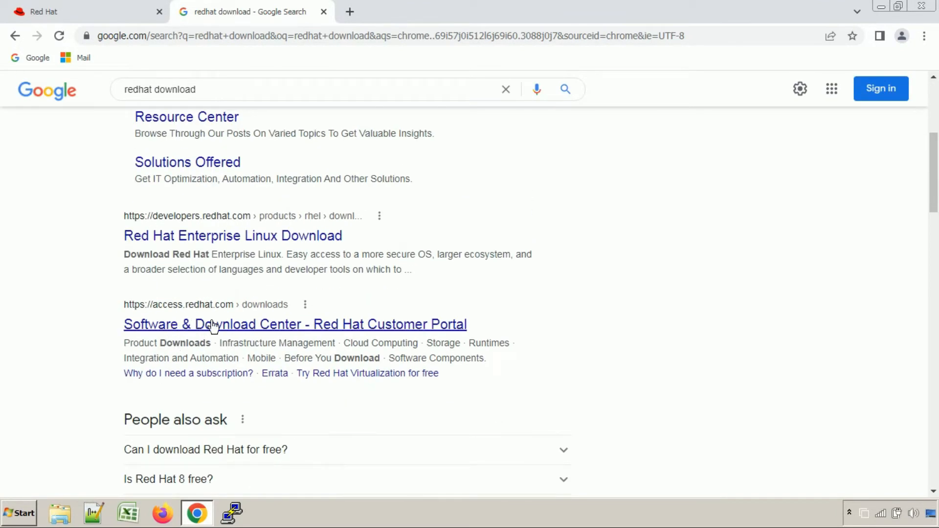
pyautogui.click(248, 327)
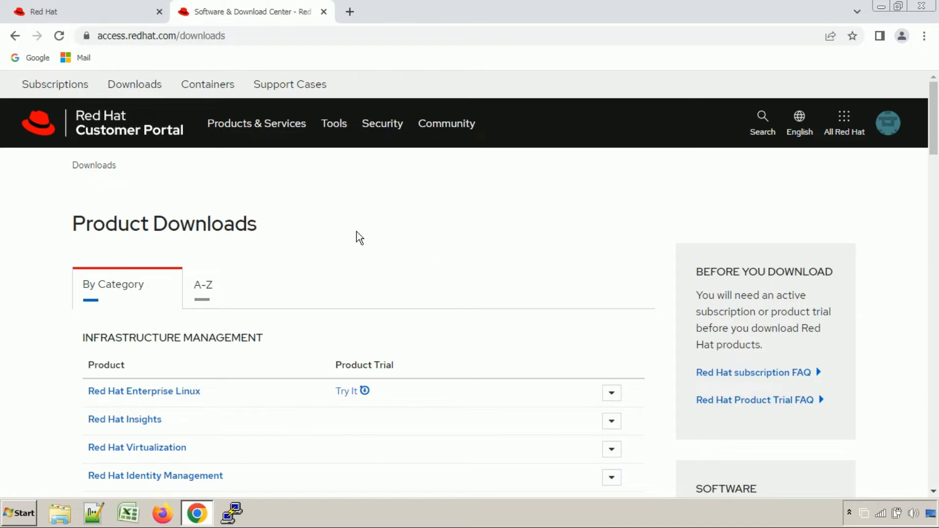
# Try to start the Red Hat Enterprise Linux trial from the product downloads list, and return to that list
pyautogui.scroll(-3, 357, 237)
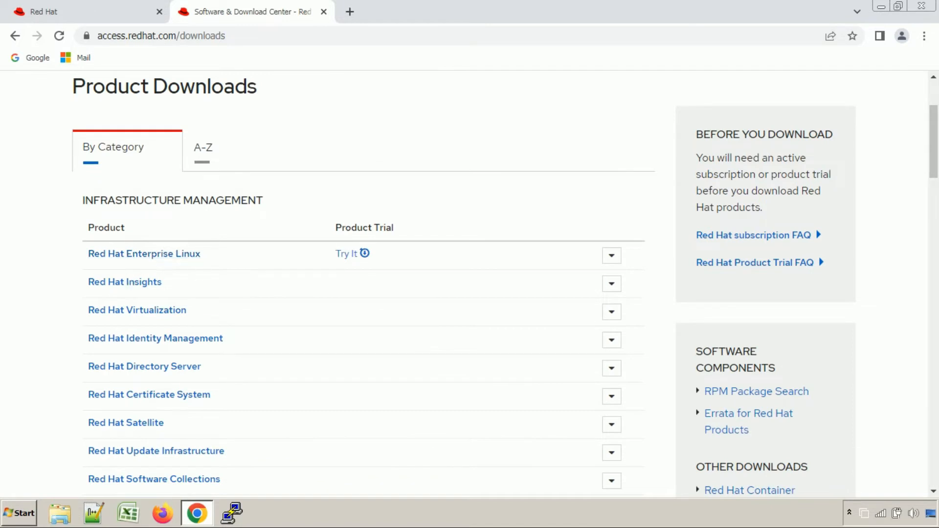
pyautogui.click(352, 253)
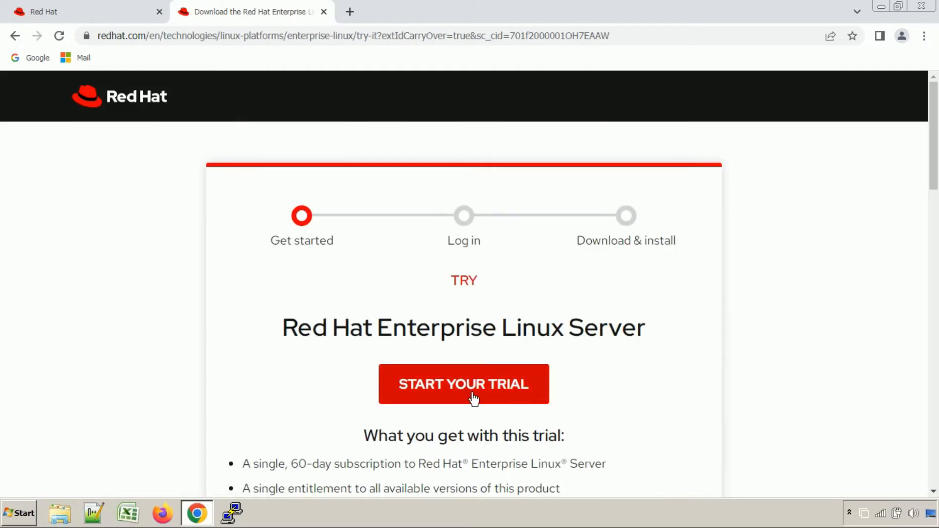
pyautogui.click(471, 395)
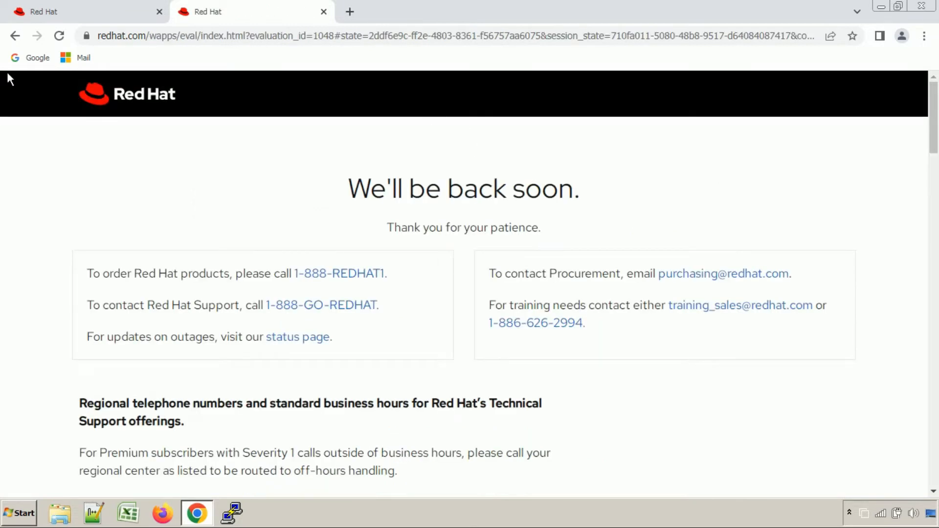
pyautogui.click(21, 43)
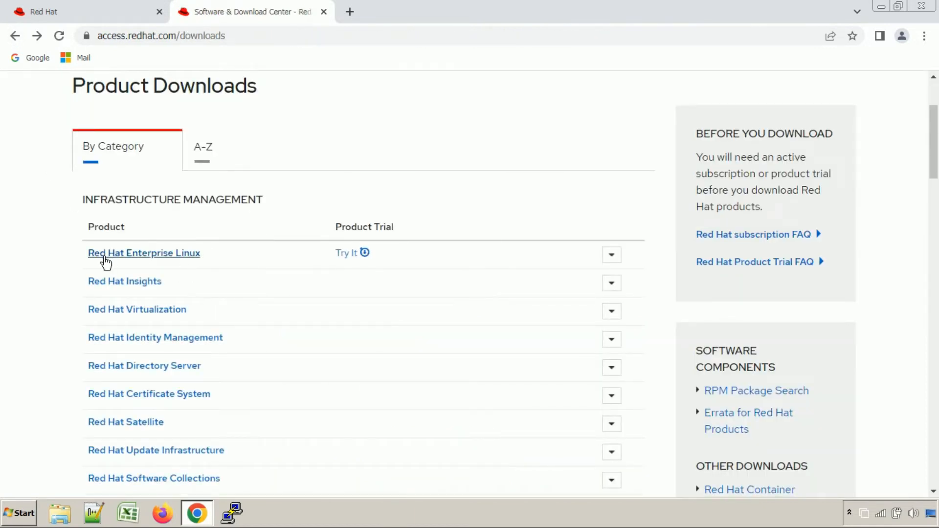
# Open the Red Hat Enterprise Linux download page and review the installers and images offered for version 9.0
pyautogui.click(189, 268)
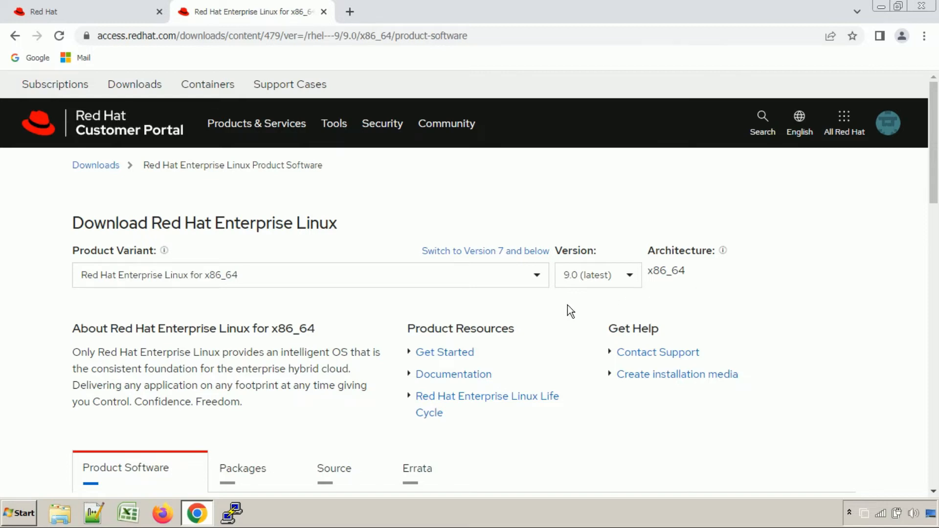
pyautogui.scroll(-7, 568, 306)
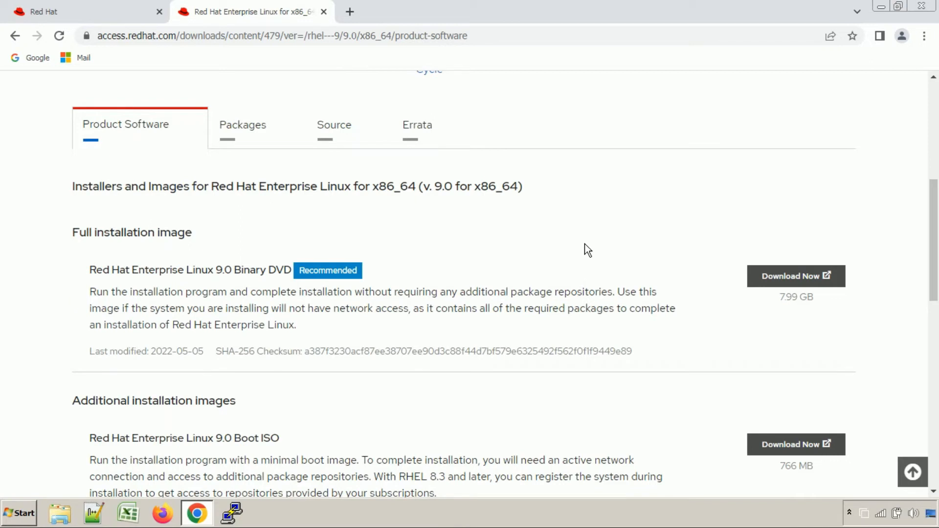
pyautogui.scroll(-5, 585, 245)
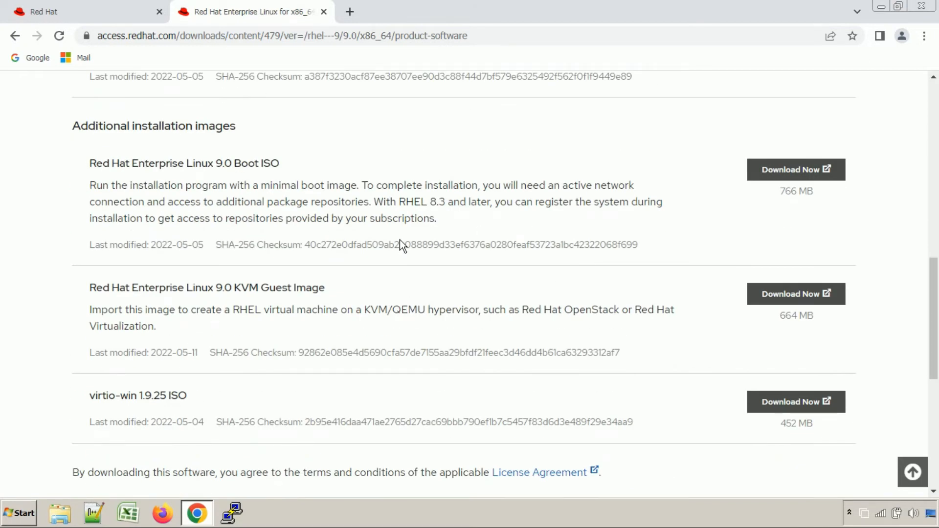
pyautogui.scroll(5, 371, 243)
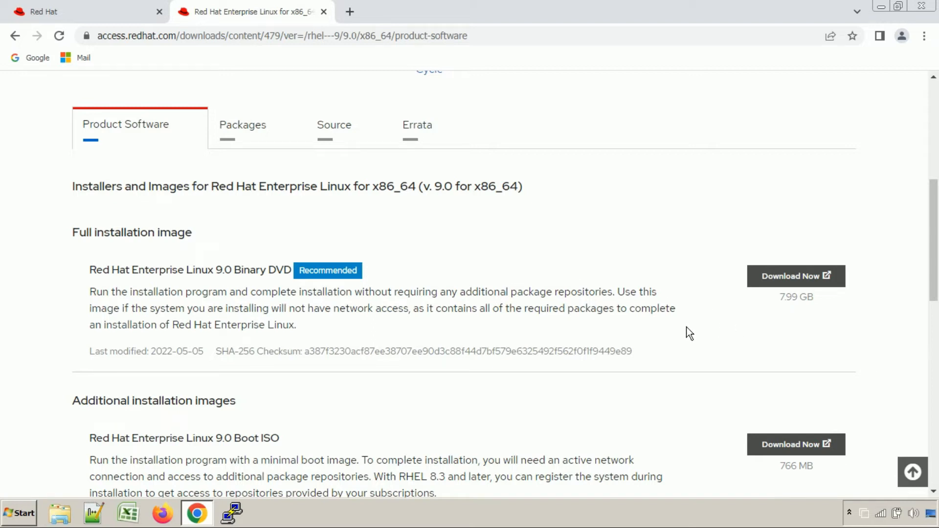
# Start downloading the Red Hat Enterprise Linux 9.0 Binary DVD image and cancel the download
pyautogui.click(795, 286)
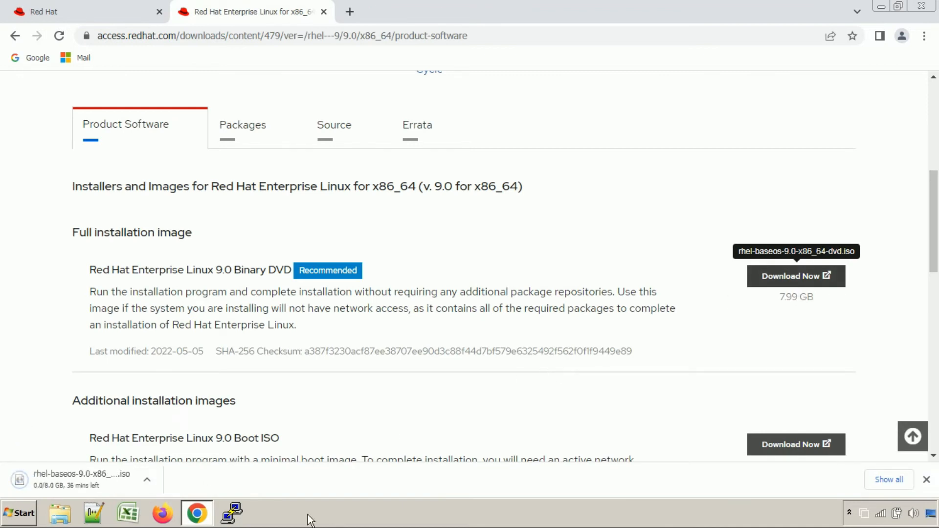
pyautogui.click(159, 492)
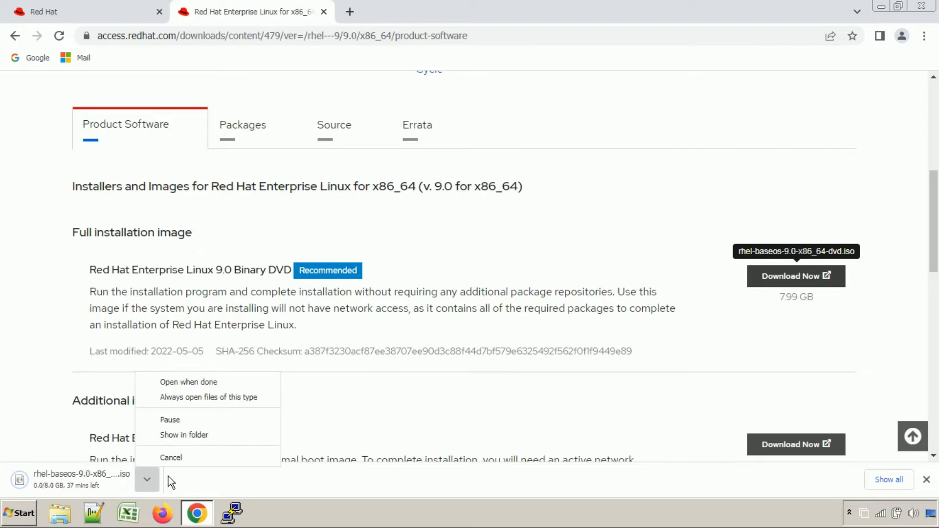
pyautogui.click(179, 456)
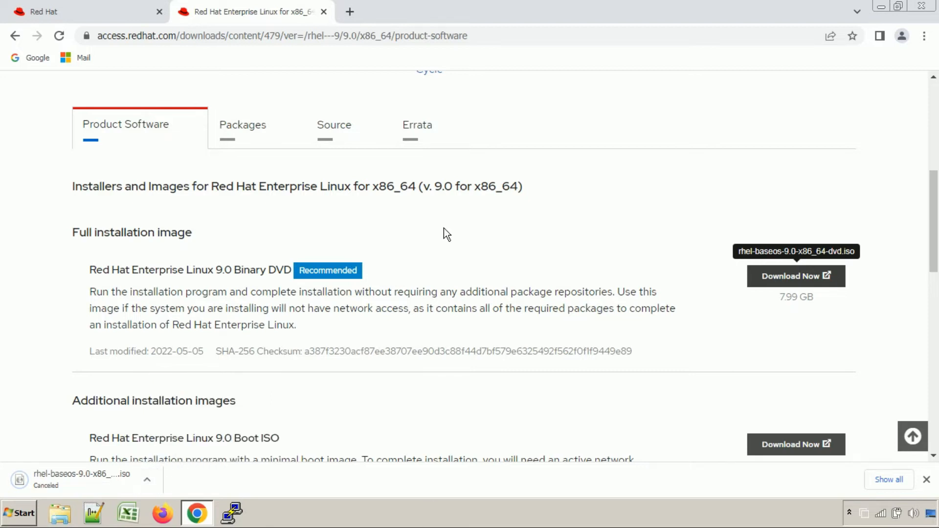
# Set the Red Hat Enterprise Linux version to 8.6 and review its full and additional installation images
pyautogui.scroll(5, 465, 254)
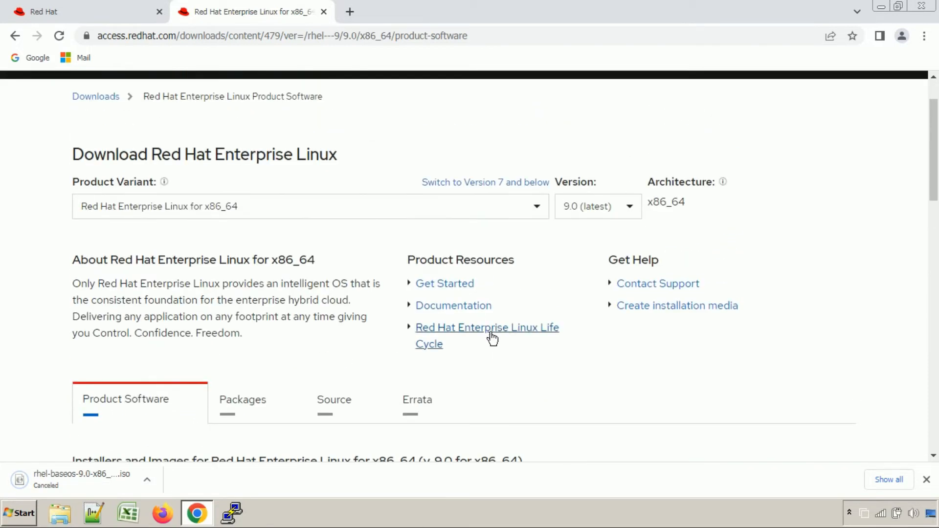
pyautogui.click(635, 219)
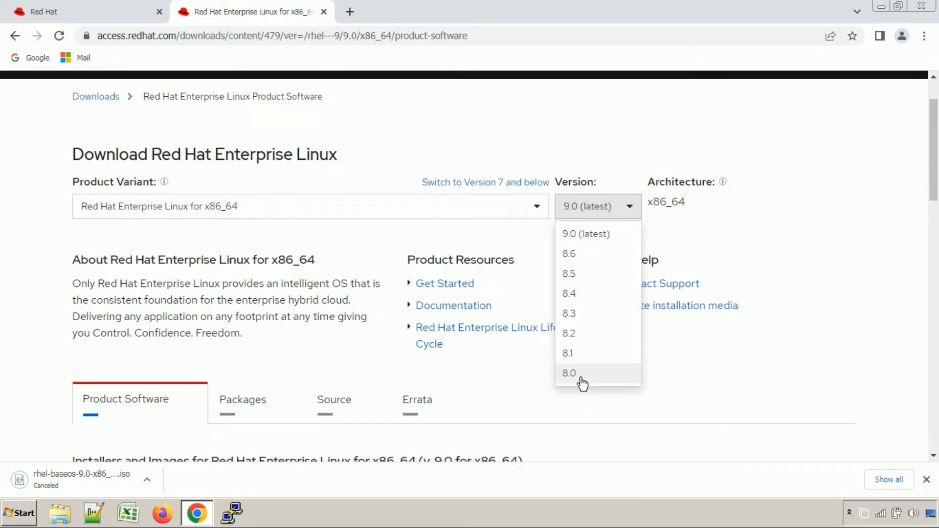
pyautogui.click(582, 263)
pyautogui.scroll(-5, 588, 321)
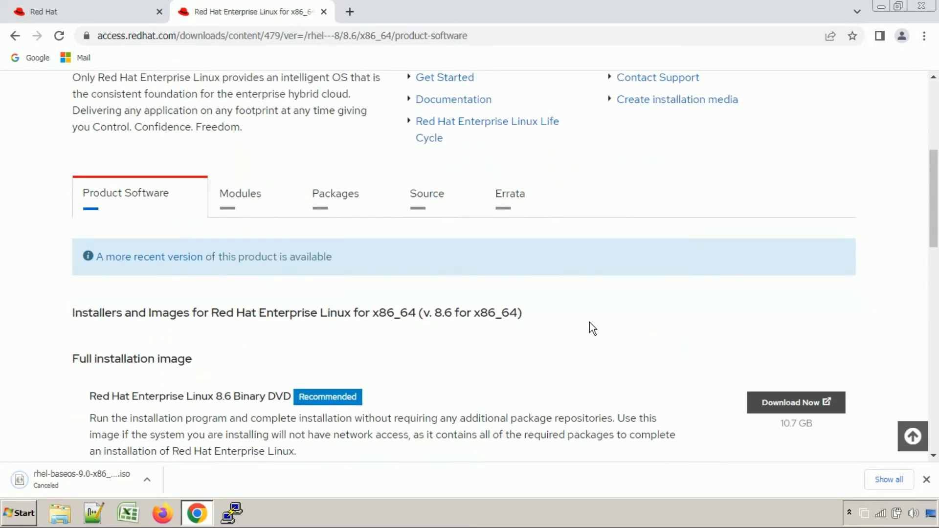
pyautogui.scroll(-3, 590, 323)
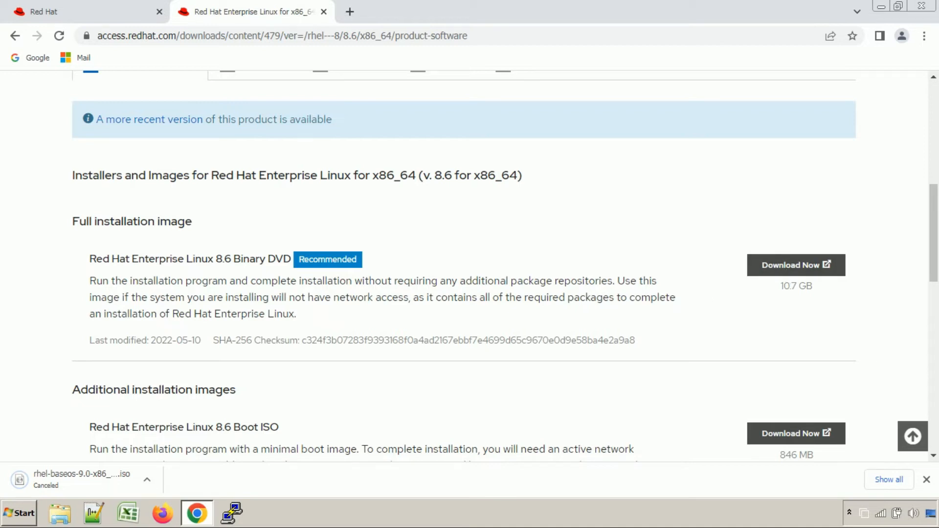
pyautogui.scroll(-3, 579, 374)
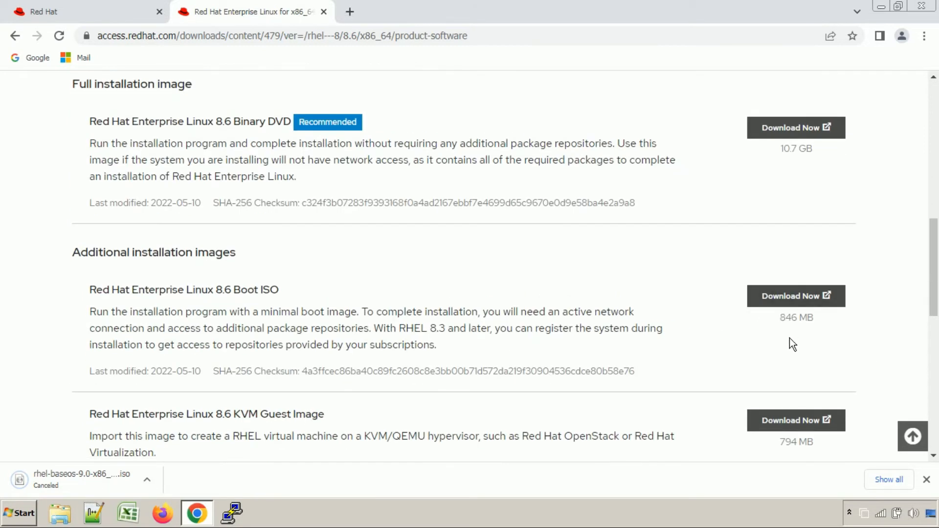
pyautogui.scroll(5, 685, 308)
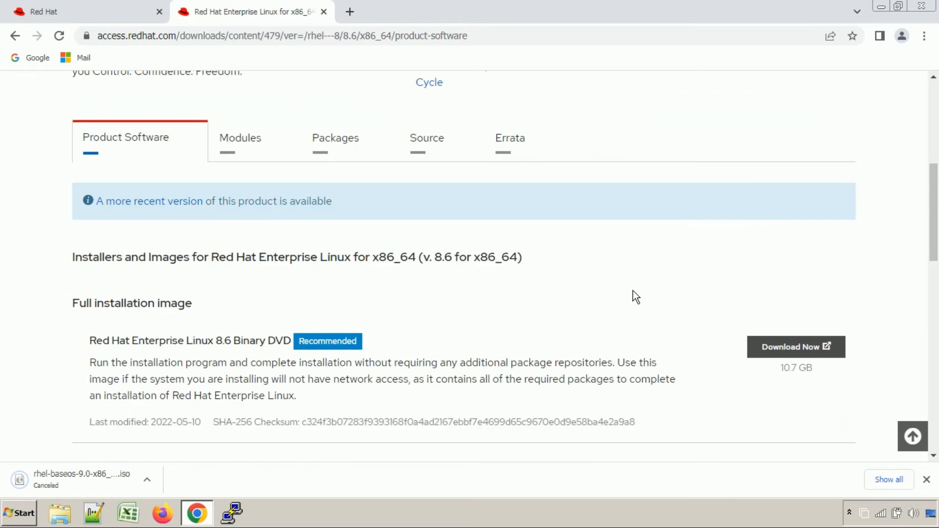
pyautogui.scroll(-2, 563, 367)
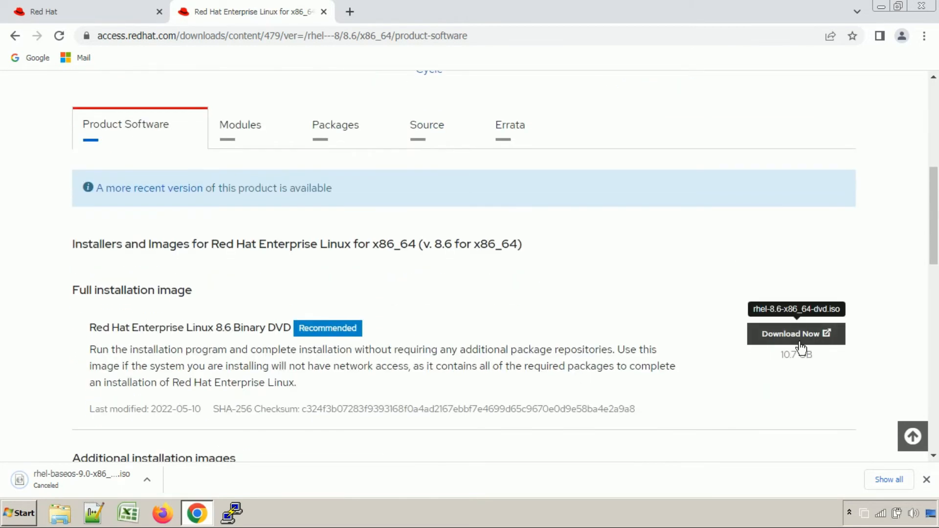
# Start downloading the Red Hat Enterprise Linux 8.6 Binary DVD image and cancel the download
pyautogui.click(794, 344)
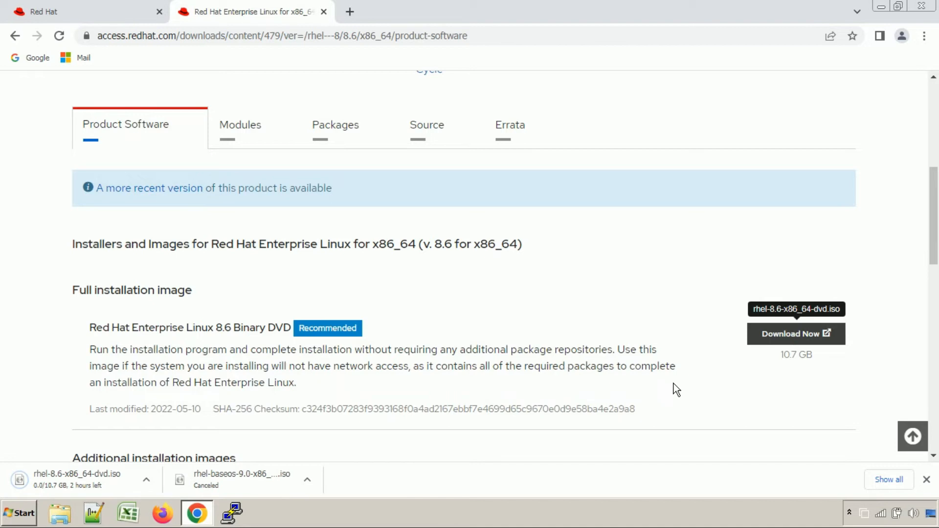
pyautogui.click(153, 491)
pyautogui.click(165, 456)
# Switch the download page to version 7 and below and look through the Red Hat Enterprise Linux Server 7.9 images
pyautogui.scroll(5, 495, 343)
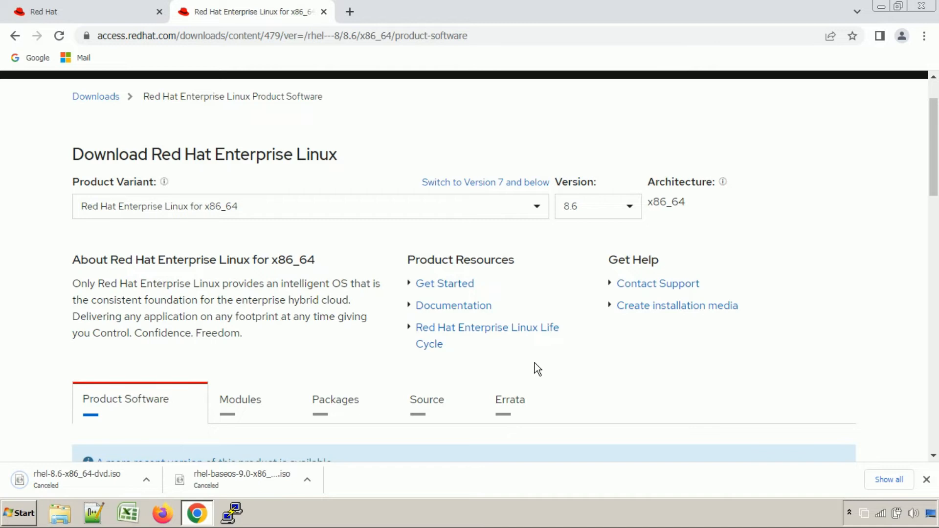
pyautogui.click(482, 191)
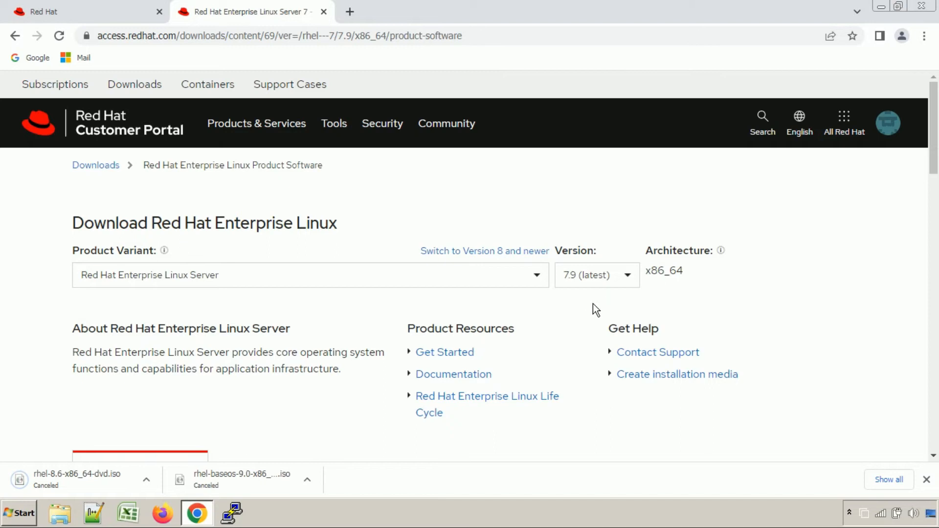
pyautogui.scroll(-7, 573, 311)
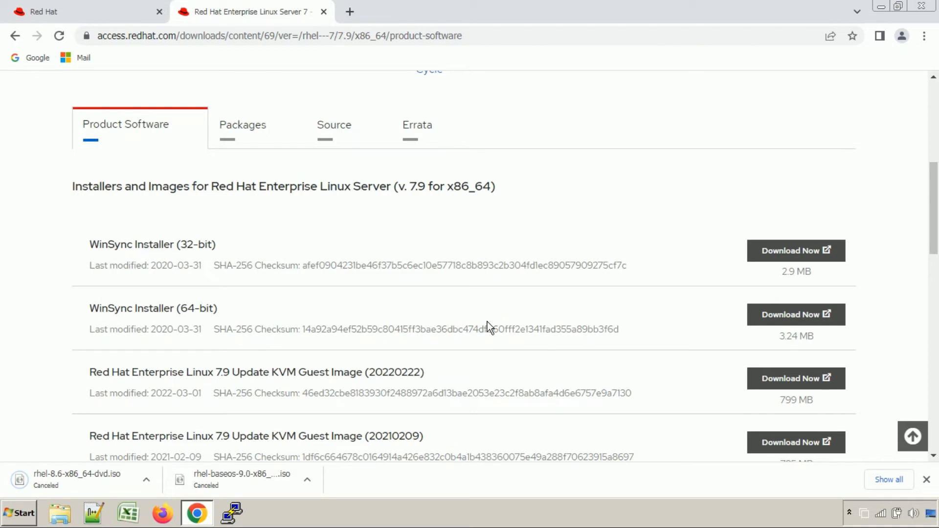
pyautogui.scroll(-3, 272, 296)
pyautogui.scroll(-3, 278, 303)
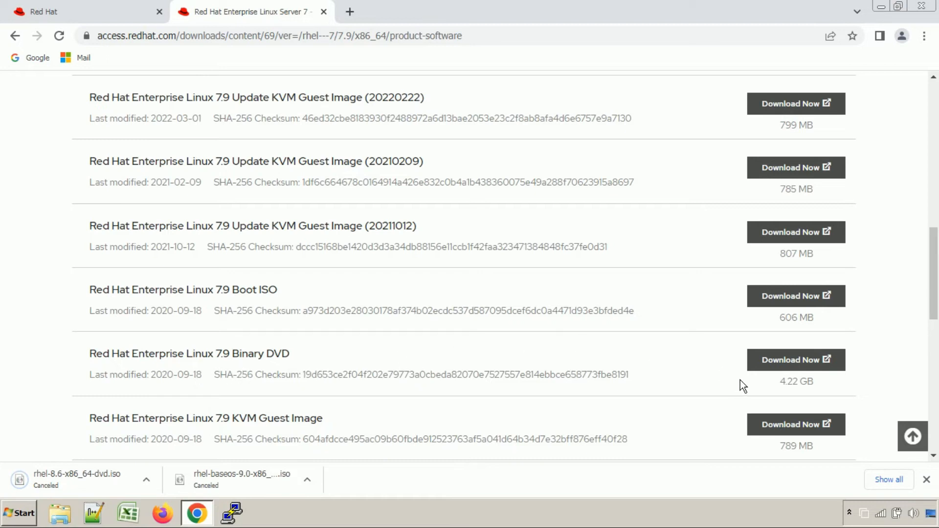
# Start downloading the Red Hat Enterprise Linux 7.9 Binary DVD image and cancel the download
pyautogui.click(796, 378)
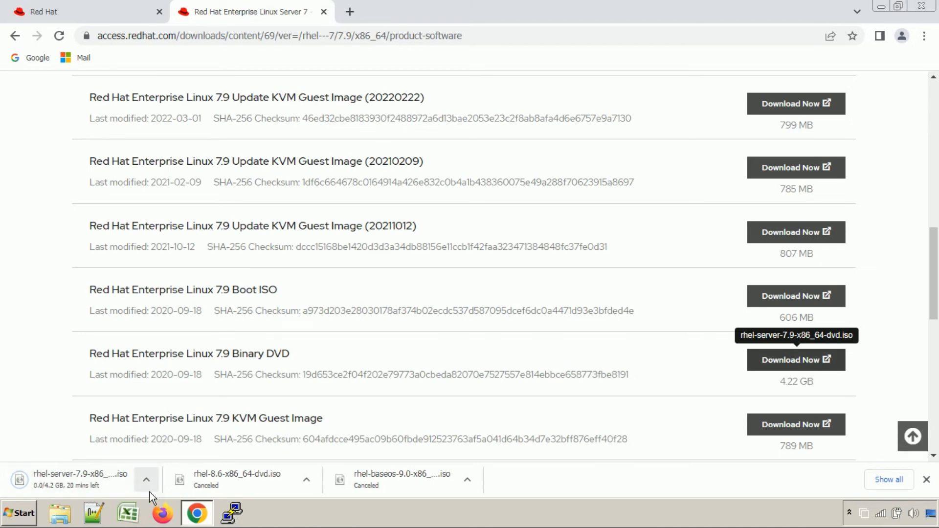
pyautogui.click(150, 490)
pyautogui.click(163, 459)
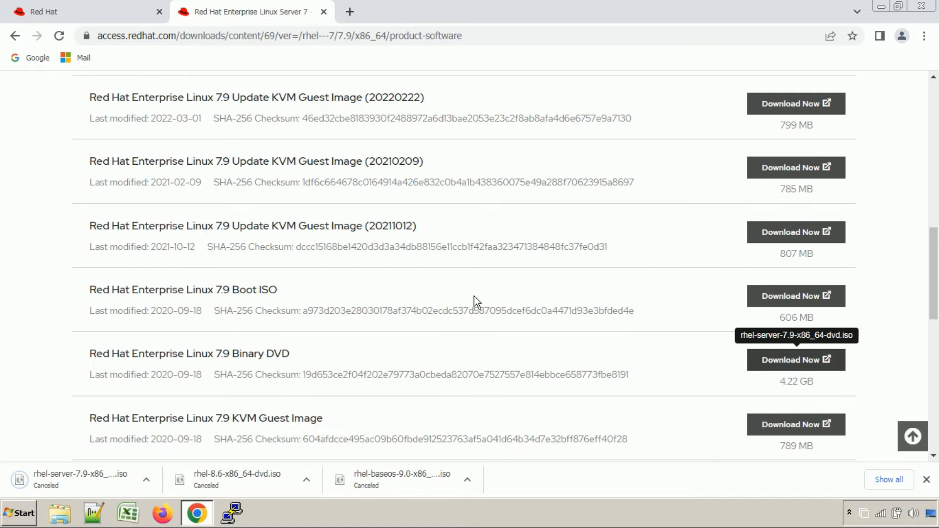
# Set the Red Hat Enterprise Linux Server version to 6.10 and review its installers and images
pyautogui.scroll(3, 482, 300)
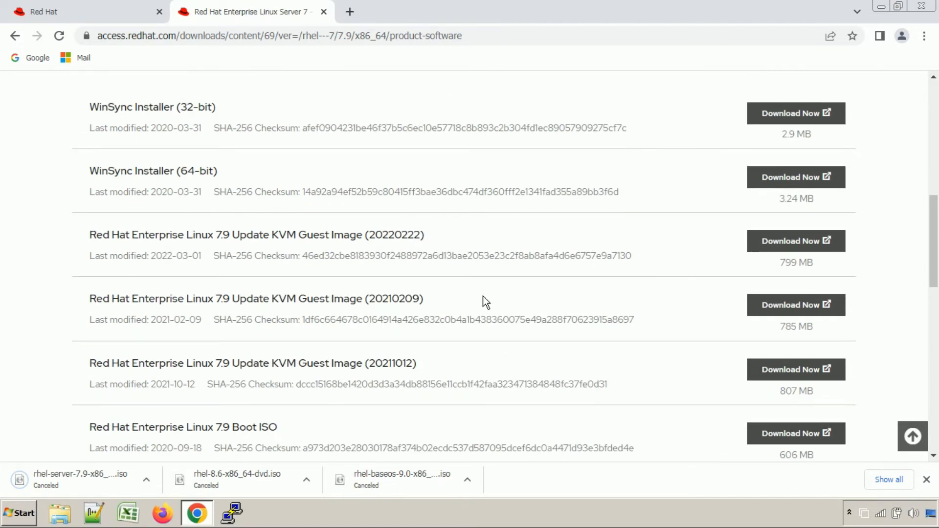
pyautogui.scroll(10, 482, 321)
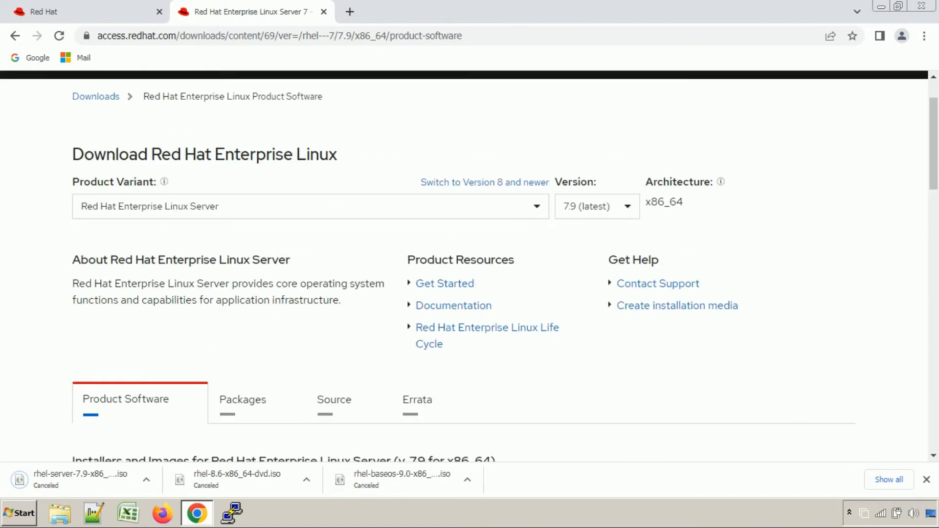
pyautogui.click(634, 215)
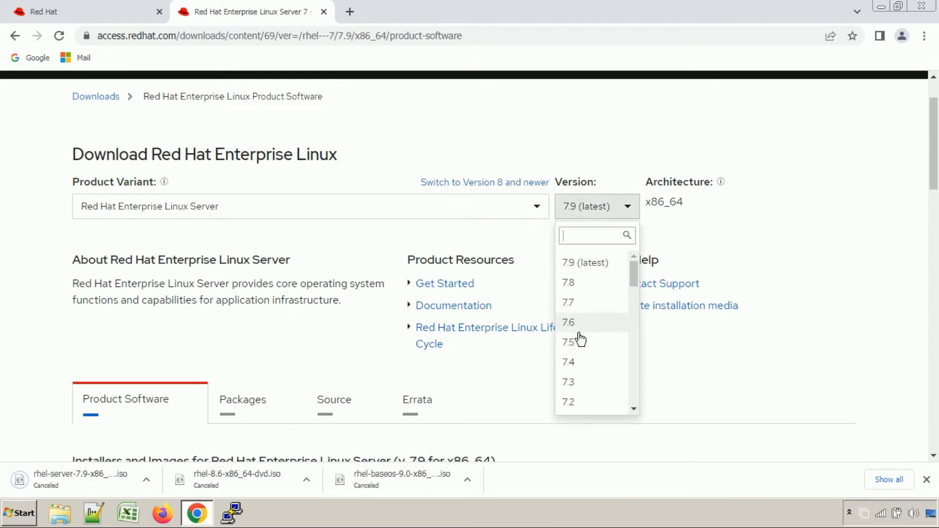
pyautogui.scroll(-2, 579, 338)
pyautogui.scroll(-2, 590, 362)
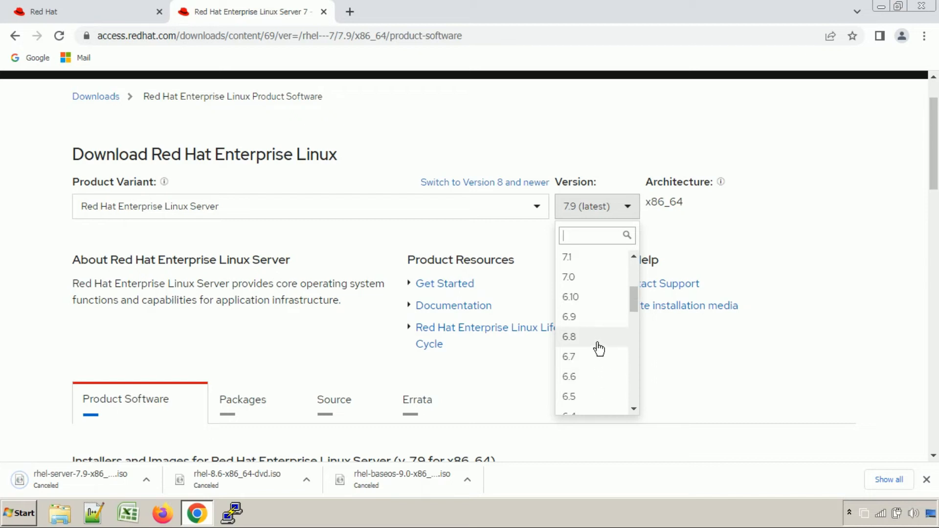
pyautogui.click(586, 304)
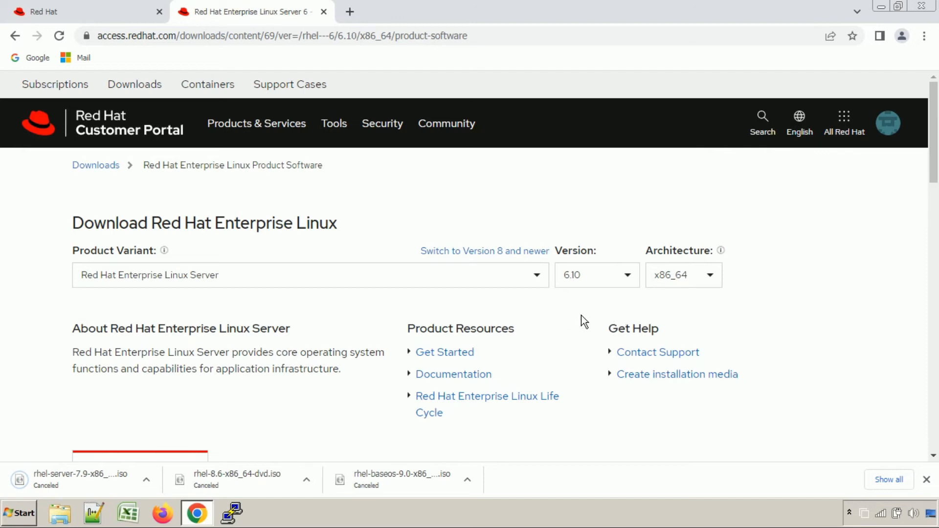
pyautogui.scroll(-10, 581, 315)
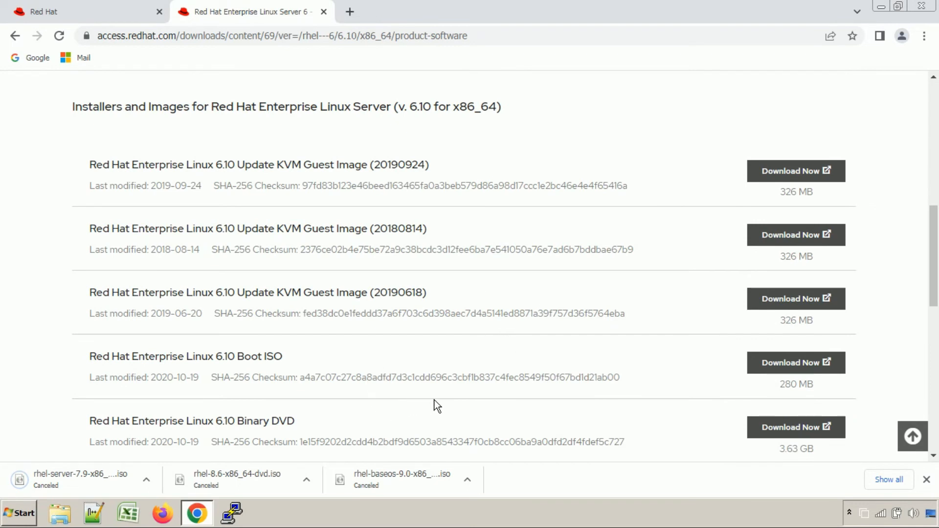
# Start downloading the Red Hat Enterprise Linux 6.10 Binary DVD image and cancel the download
pyautogui.scroll(-3, 434, 401)
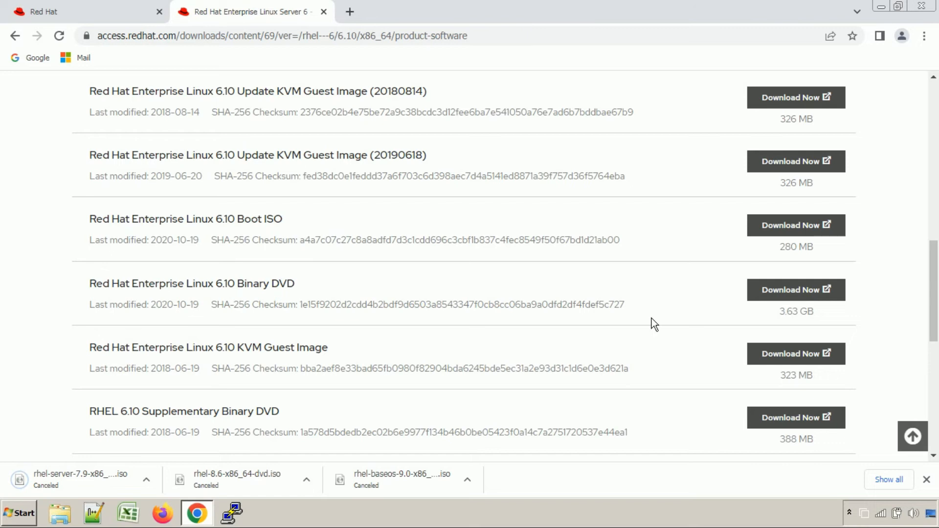
pyautogui.click(802, 298)
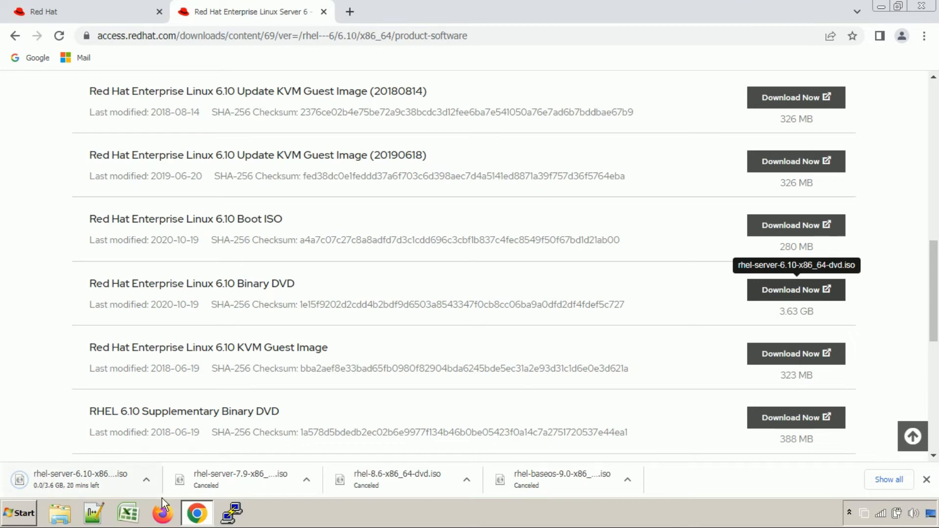
pyautogui.click(148, 486)
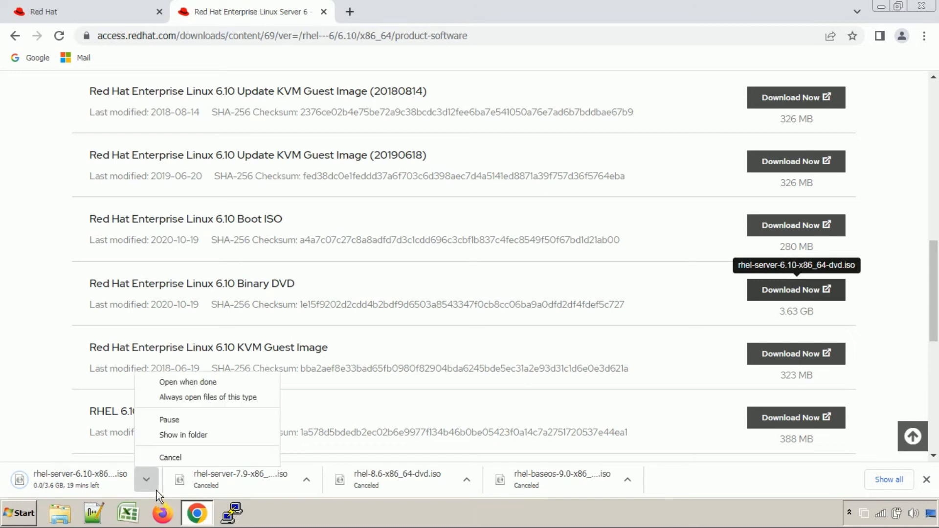
pyautogui.click(177, 463)
# Set the Red Hat Enterprise Linux Server version to 5.11
pyautogui.scroll(10, 486, 337)
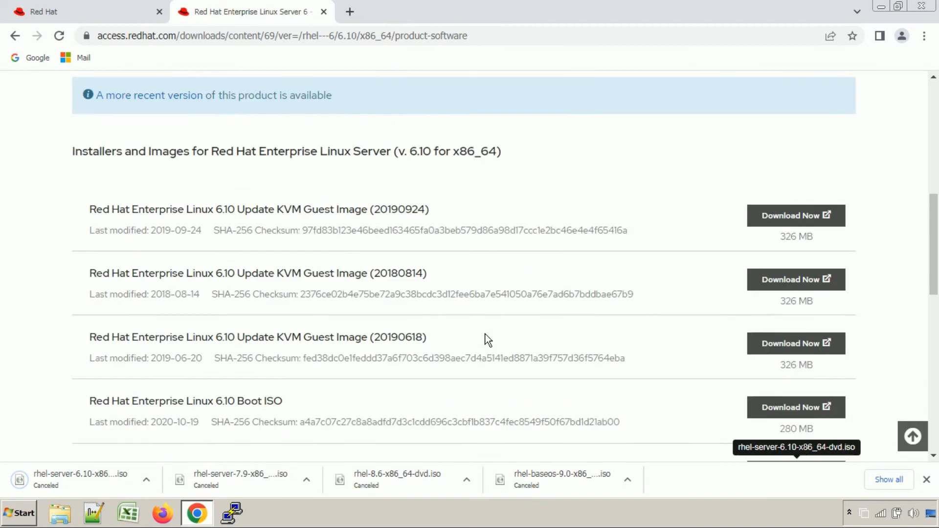
pyautogui.click(634, 283)
pyautogui.scroll(-6, 611, 362)
pyautogui.scroll(-4, 605, 396)
pyautogui.scroll(2, 603, 405)
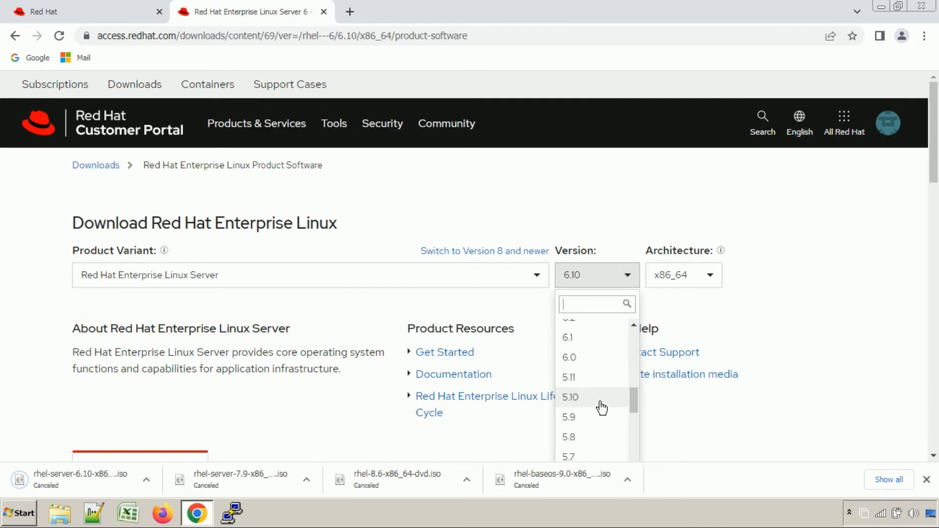
pyautogui.click(581, 384)
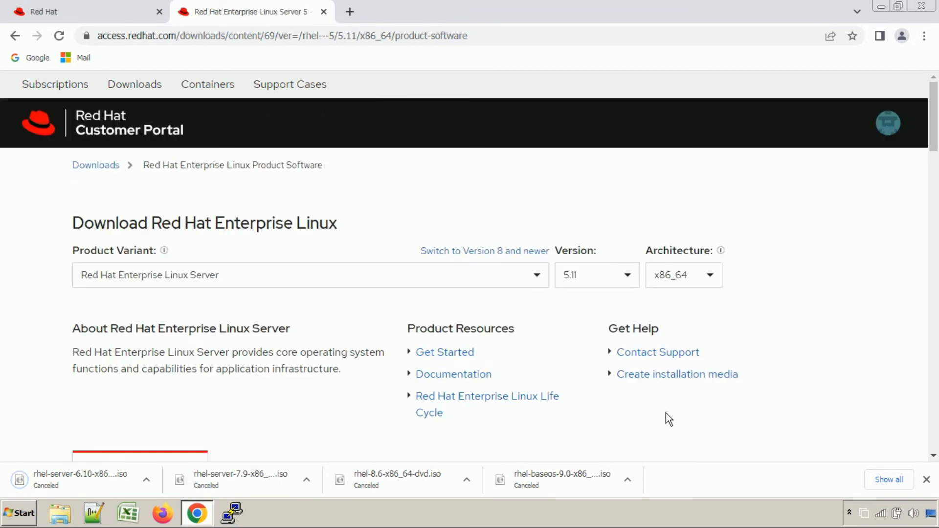
# Look through the Red Hat Enterprise Linux Server 5.11 source and binary images for the Binary DVD
pyautogui.scroll(-8, 666, 413)
pyautogui.scroll(-7, 605, 362)
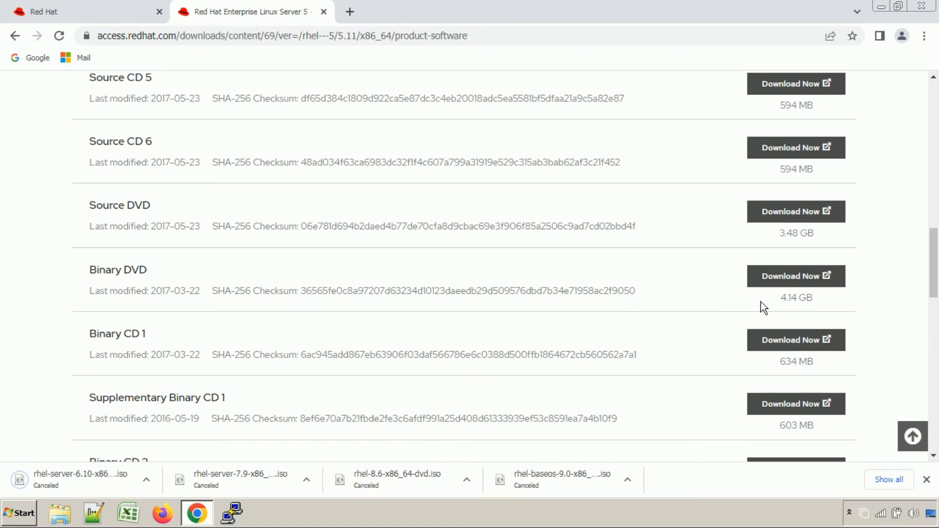
pyautogui.scroll(4, 572, 313)
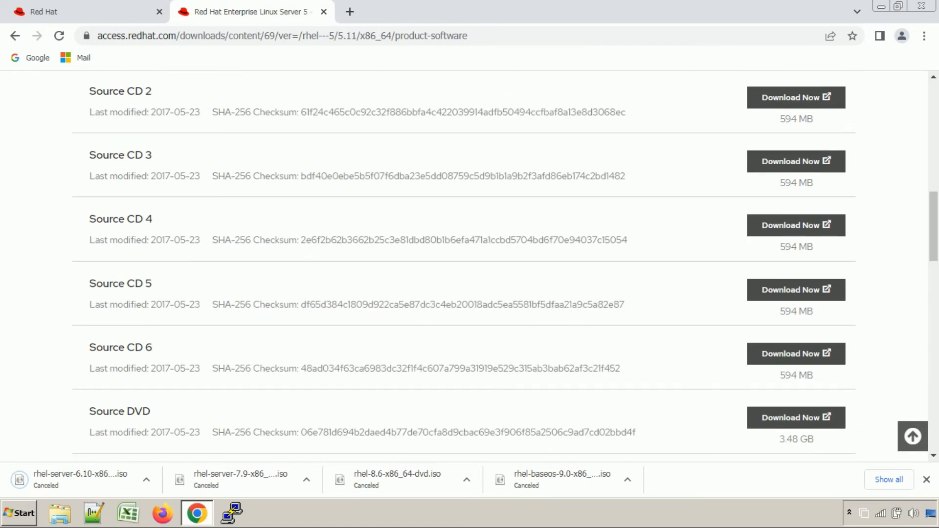
pyautogui.scroll(1, 470, 264)
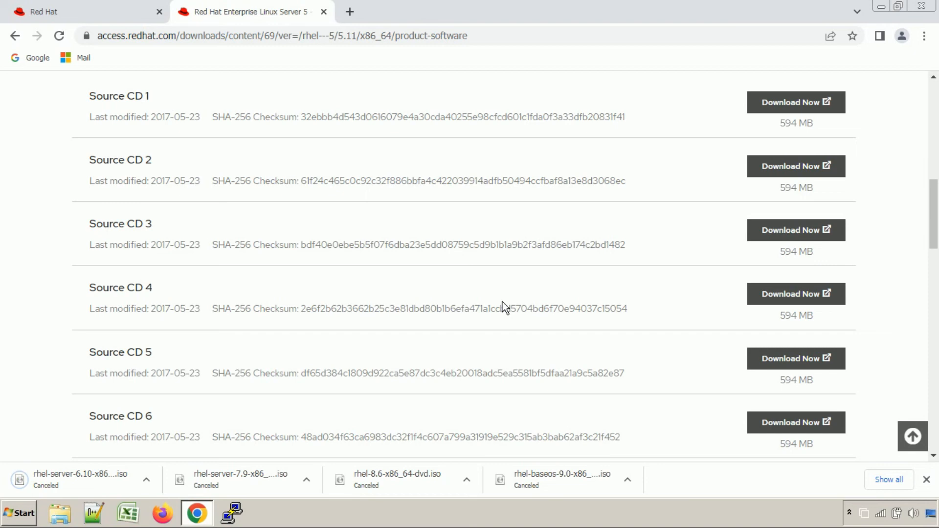
pyautogui.scroll(-3, 503, 301)
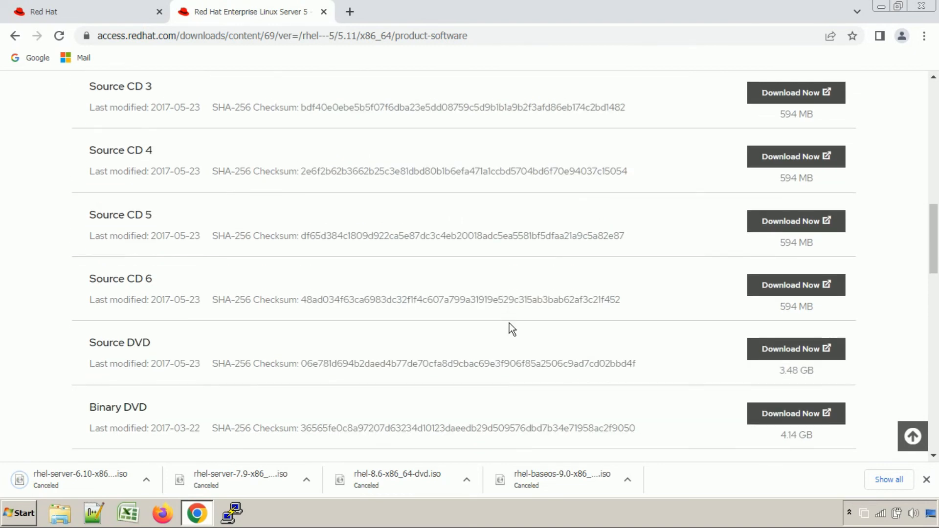
pyautogui.scroll(10, 509, 323)
pyautogui.scroll(-10, 520, 329)
pyautogui.scroll(-3, 342, 359)
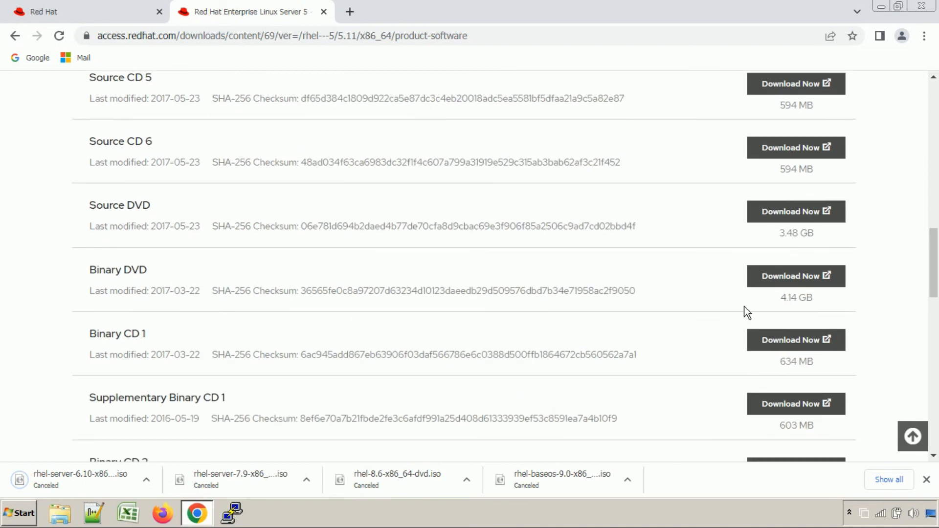
# Start downloading the Red Hat Enterprise Linux Server 5.11 Binary DVD image and cancel the download
pyautogui.click(781, 284)
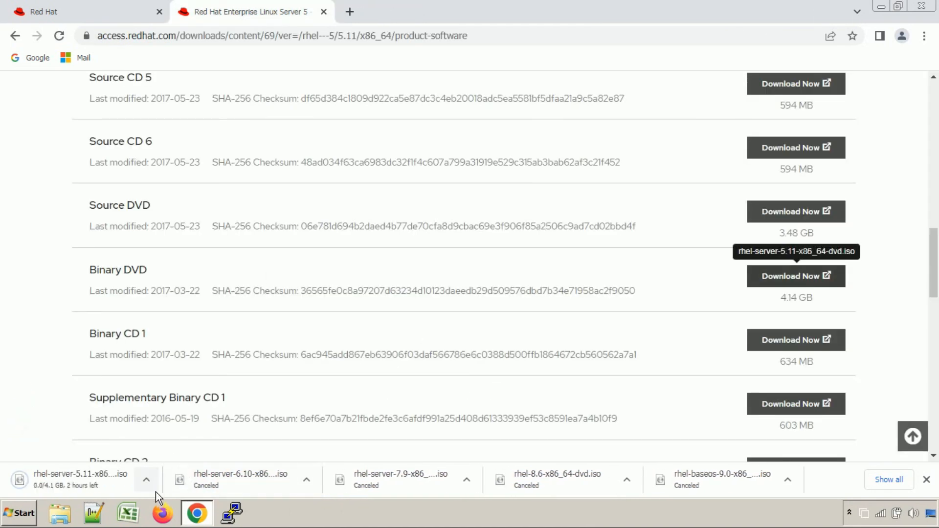
pyautogui.click(154, 490)
pyautogui.click(176, 458)
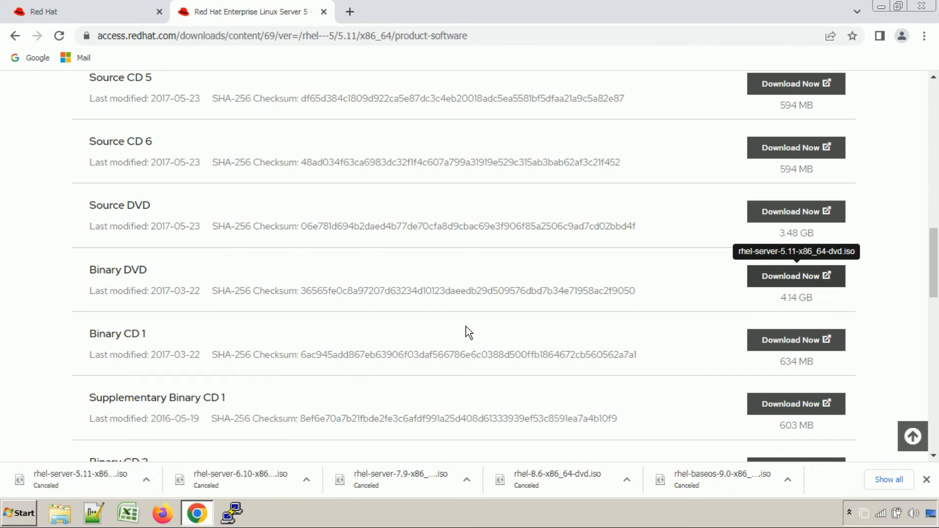
# Review the older Red Hat Enterprise Linux Server versions offered for download and close the version list without choosing one
pyautogui.scroll(10, 471, 328)
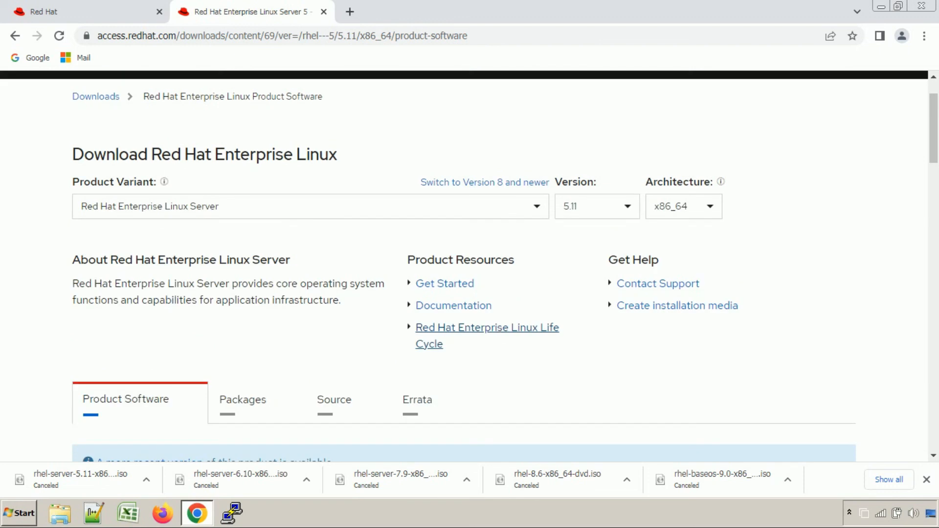
pyautogui.click(610, 216)
pyautogui.scroll(-5, 597, 362)
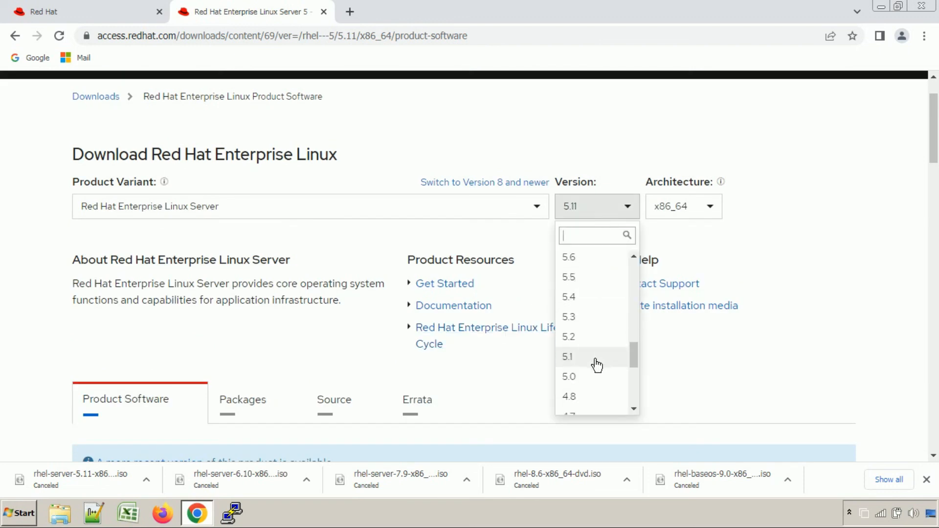
pyautogui.scroll(-3, 596, 365)
pyautogui.scroll(2, 589, 293)
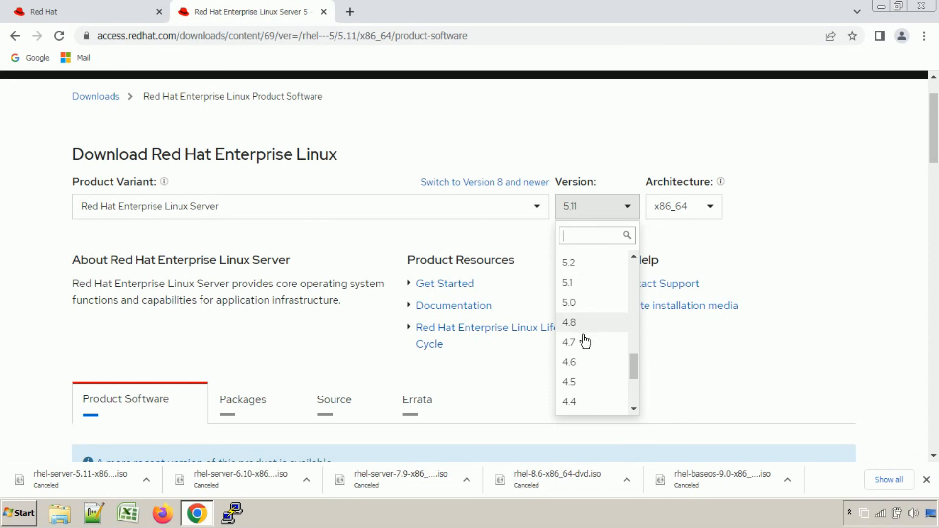
pyautogui.scroll(-4, 585, 341)
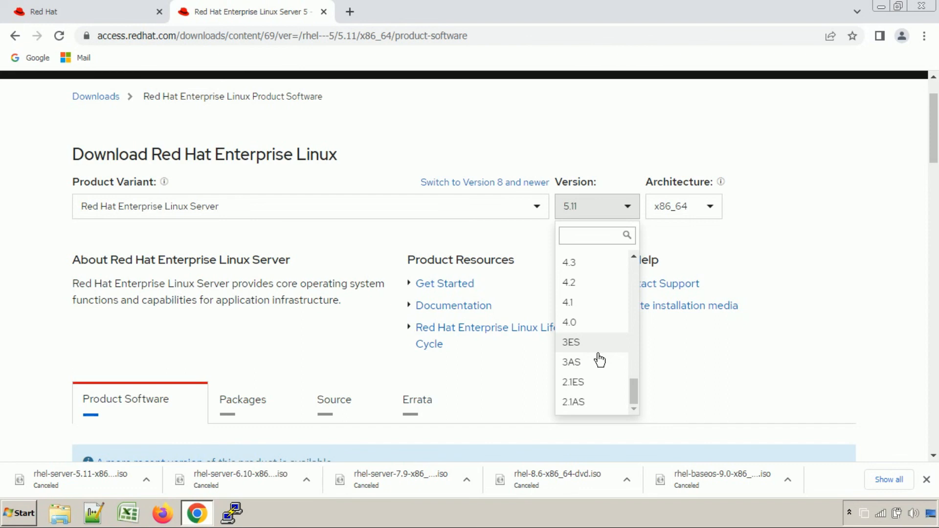
pyautogui.scroll(17, 600, 378)
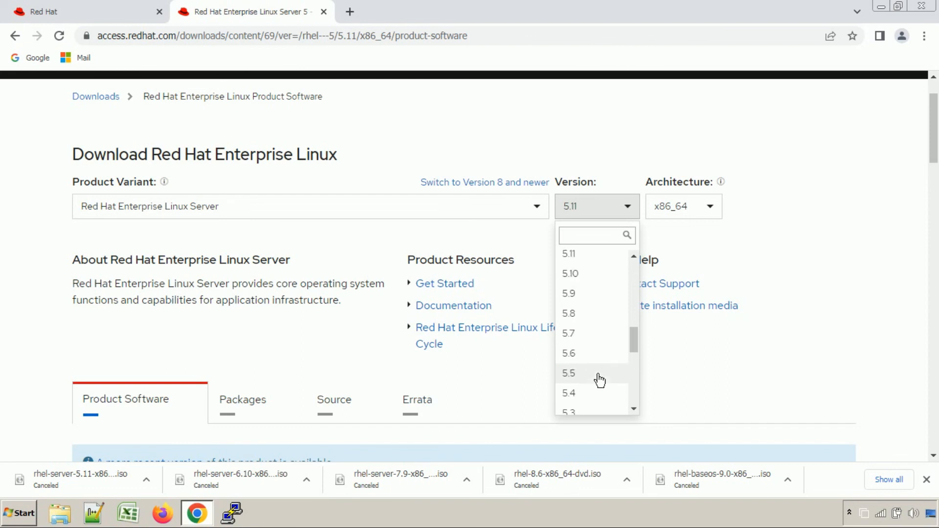
pyautogui.scroll(1, 599, 377)
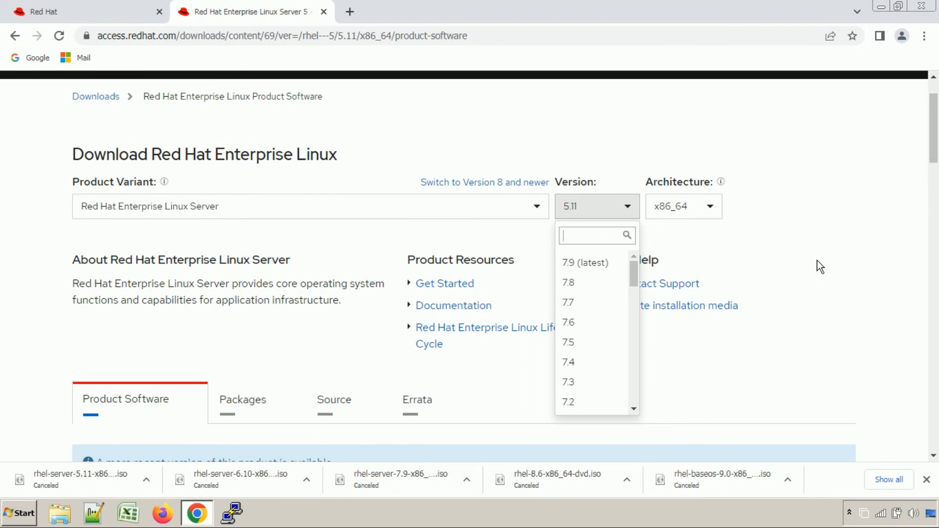
pyautogui.click(846, 258)
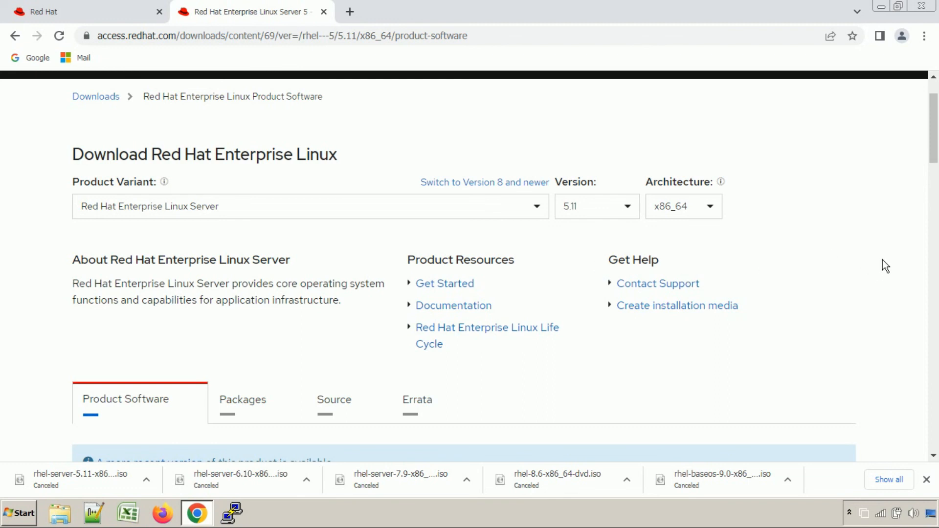
# Switch the download page to version 8 and newer and open its list of available versions
pyautogui.click(480, 189)
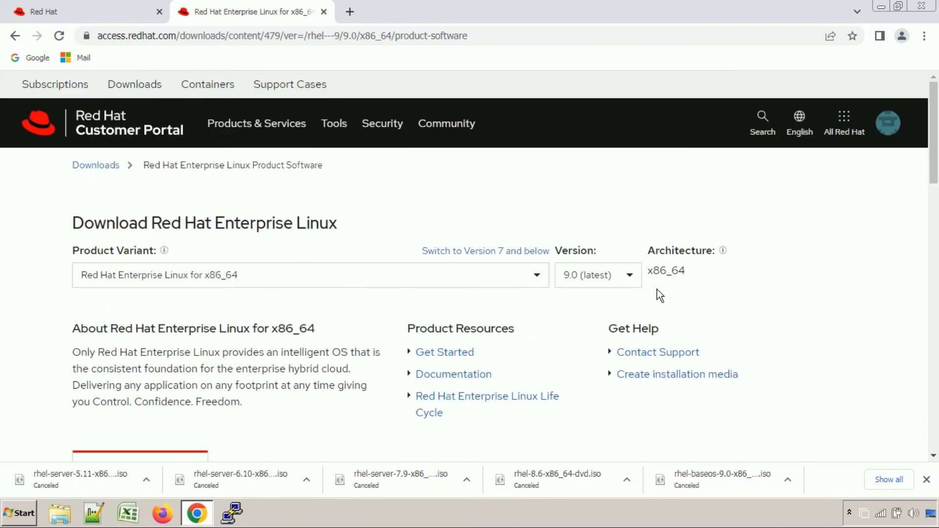
pyautogui.click(606, 278)
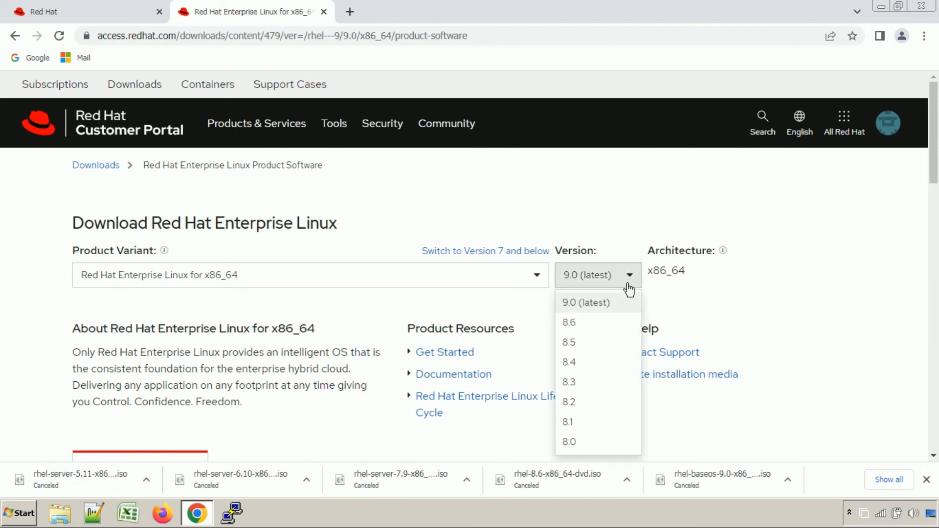